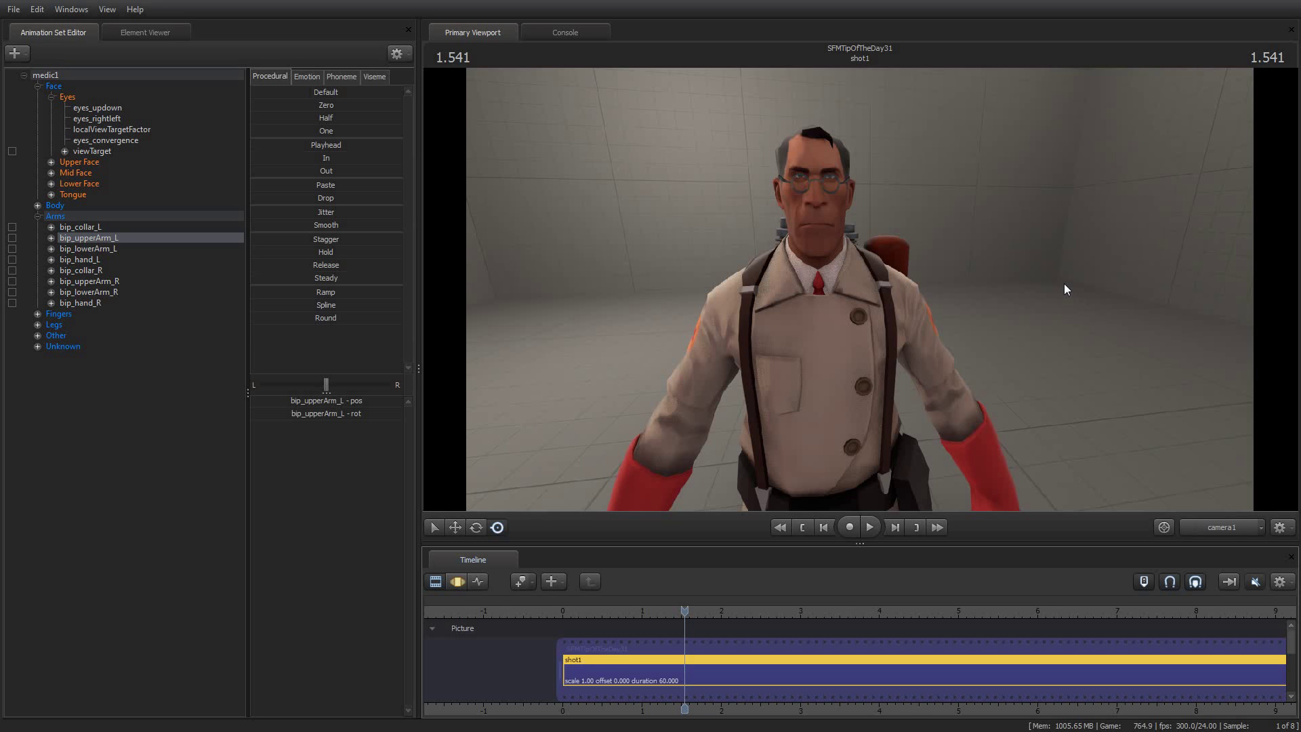
# - Switch the timeline to the Motion Editor and reframe camera1 slightly higher to show the medic from head to thighs
pyautogui.click(457, 581)
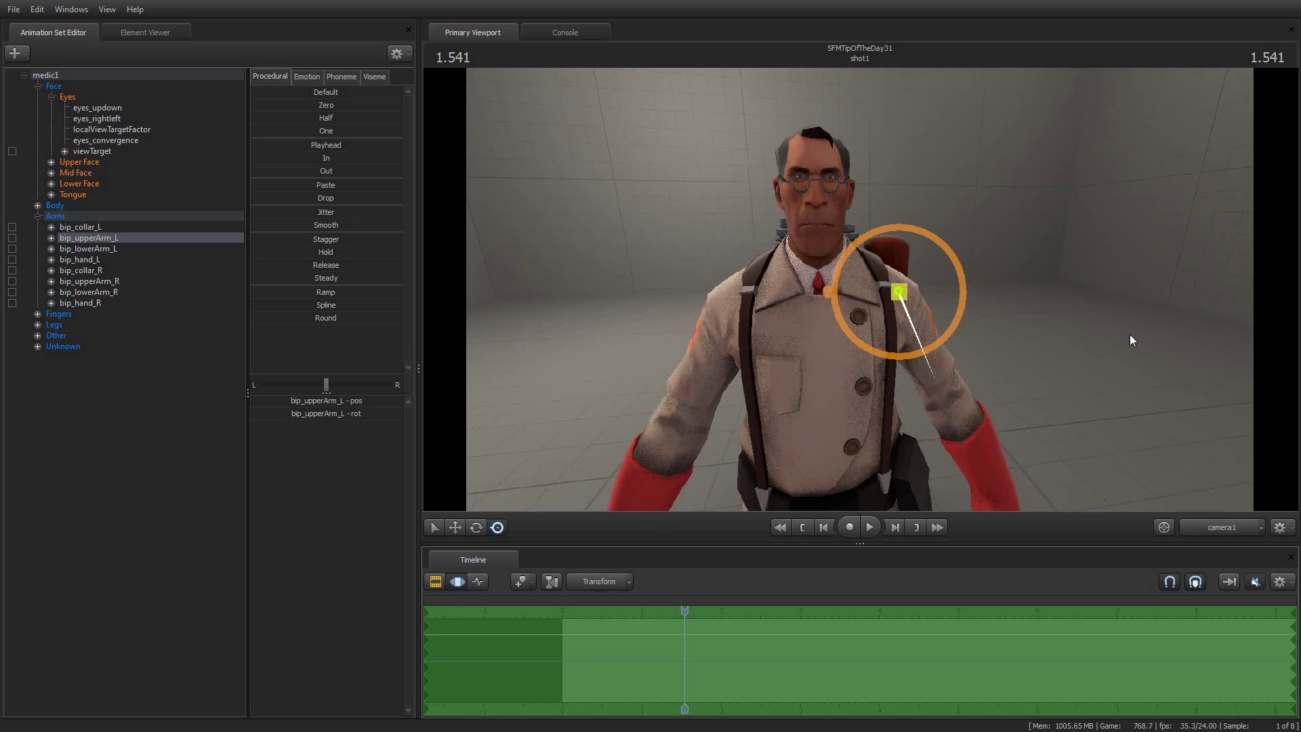
pyautogui.press('s')
pyautogui.moveTo(1045, 277)
pyautogui.mouseDown()
pyautogui.moveTo(1053, 296)
pyautogui.moveTo(1022, 286)
pyautogui.mouseUp()
pyautogui.press('w')
pyautogui.press('d')
pyautogui.press('a')
pyautogui.press('w')
pyautogui.press('a')
pyautogui.press('s')
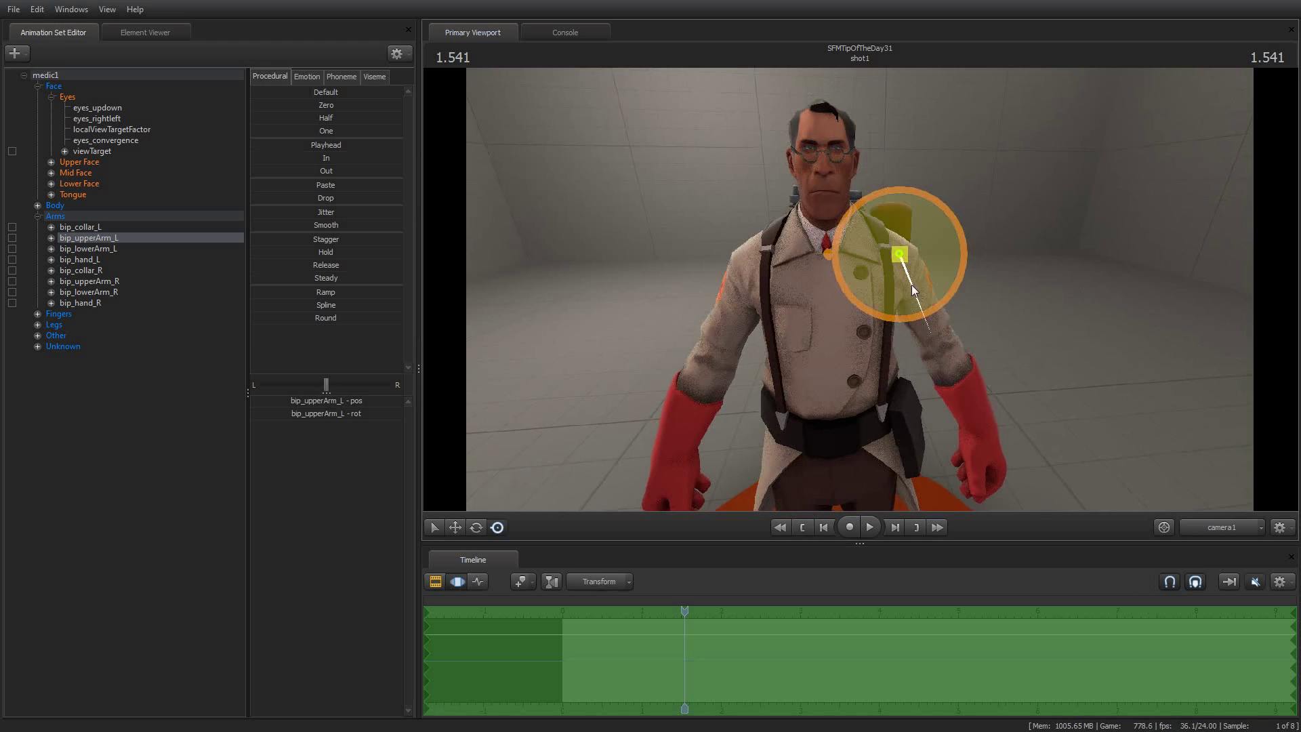
# - Start the time selection at 1 second and rotate bip_upperArm_L to raise the medic's arm outward toward the camera, checking it in playback
pyautogui.moveTo(684, 609); pyautogui.dragTo(602, 609)
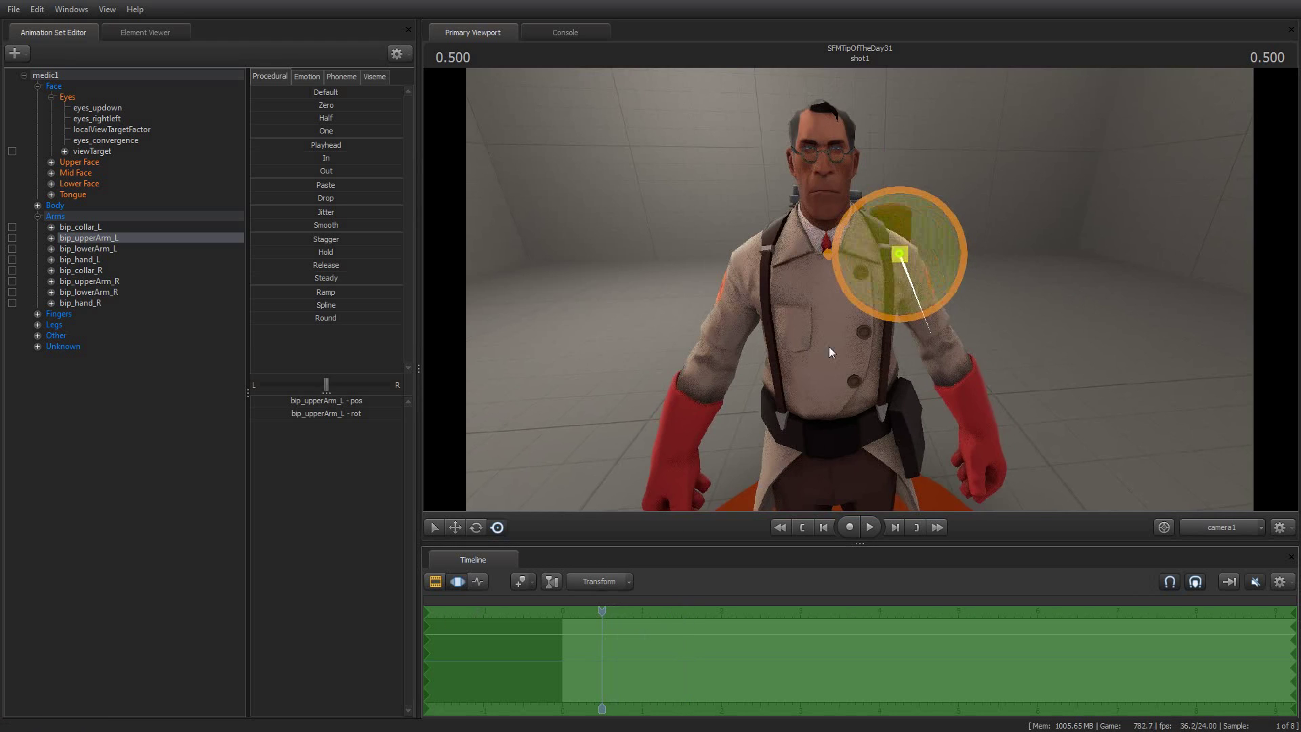
pyautogui.moveTo(423, 626); pyautogui.dragTo(642, 613)
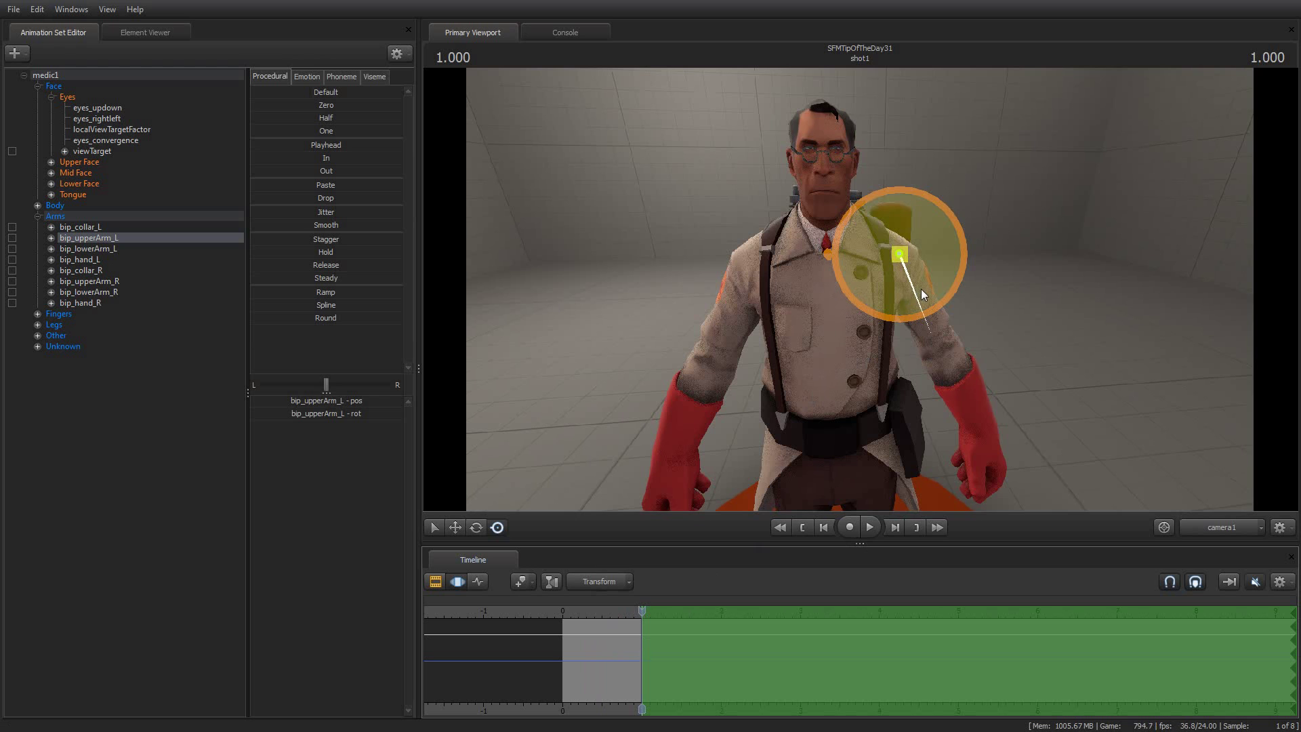
pyautogui.moveTo(922, 287); pyautogui.dragTo(863, 298)
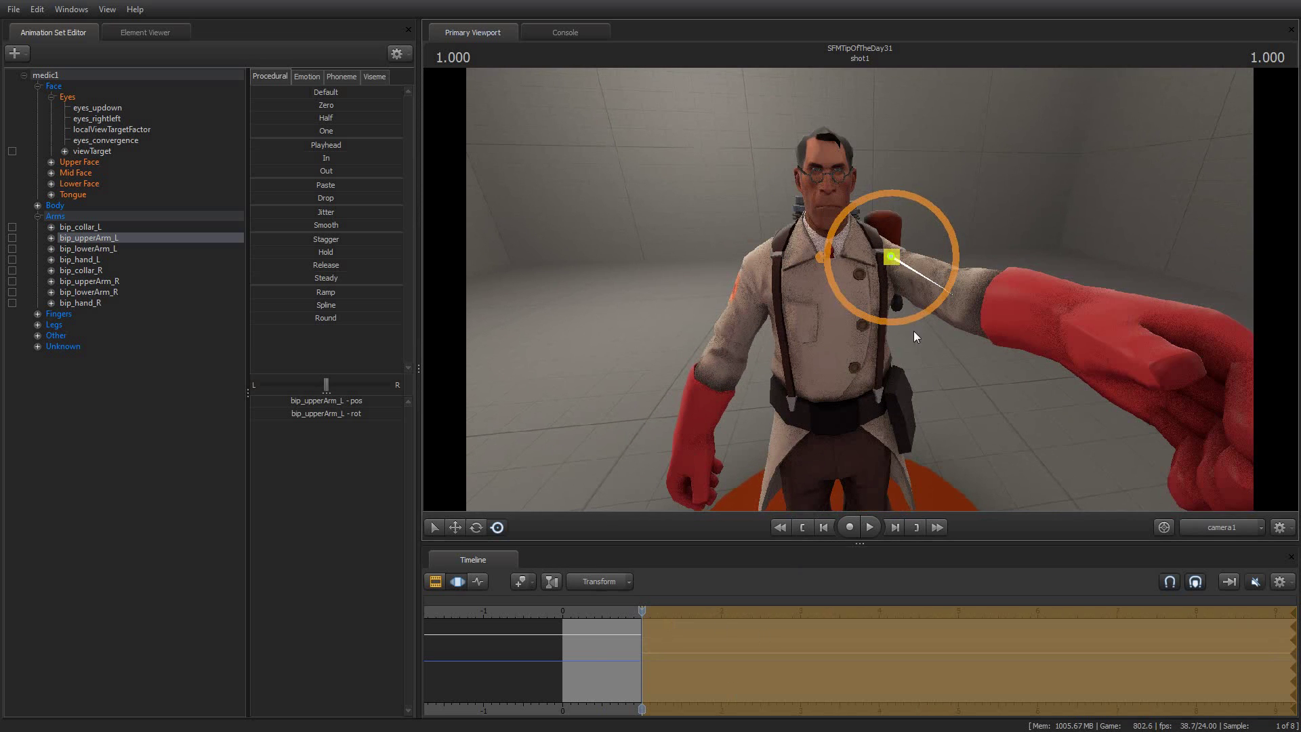
pyautogui.moveTo(914, 331); pyautogui.dragTo(948, 330)
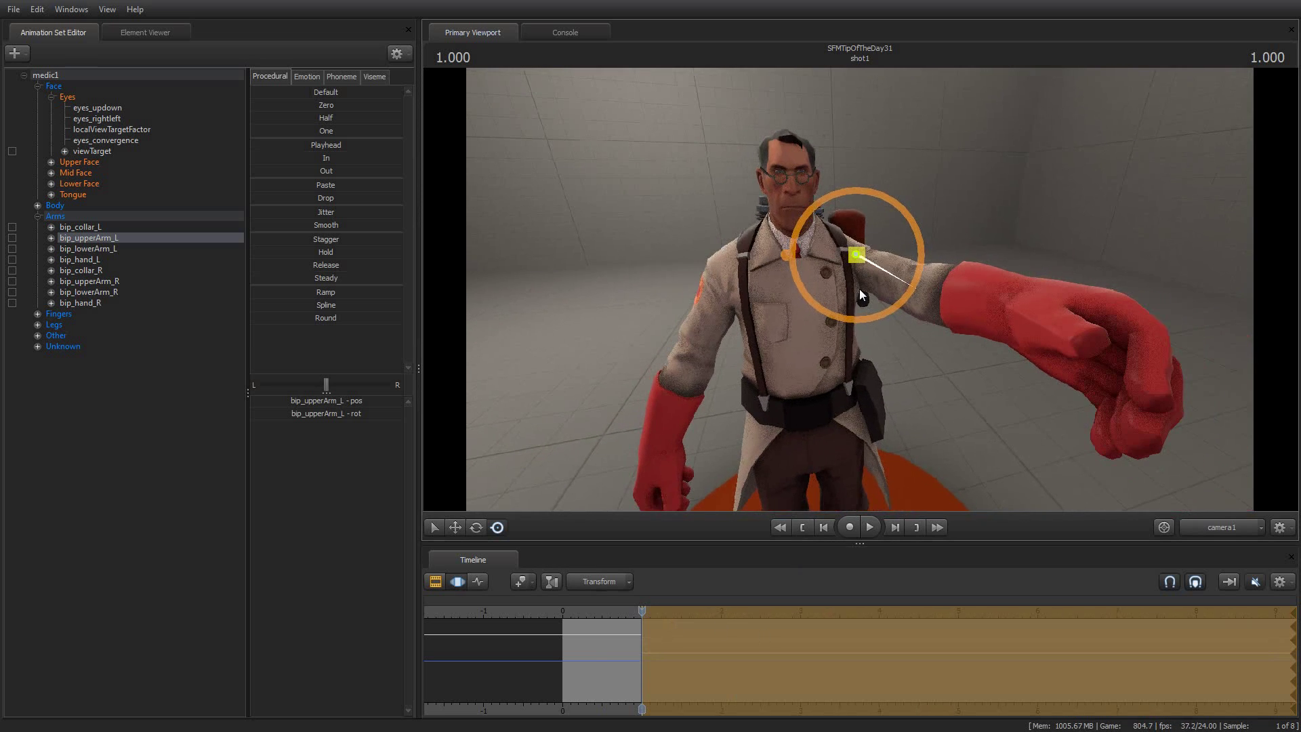
pyautogui.press('space')
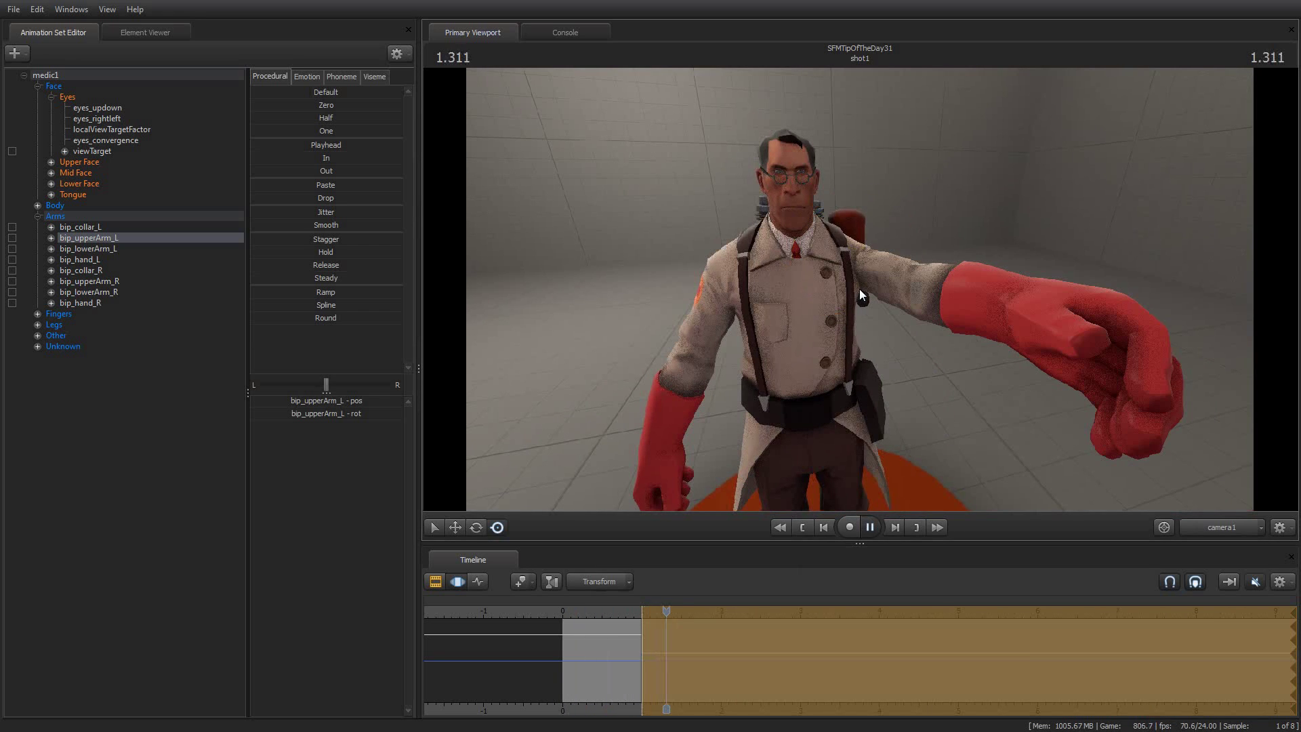
pyautogui.press('space')
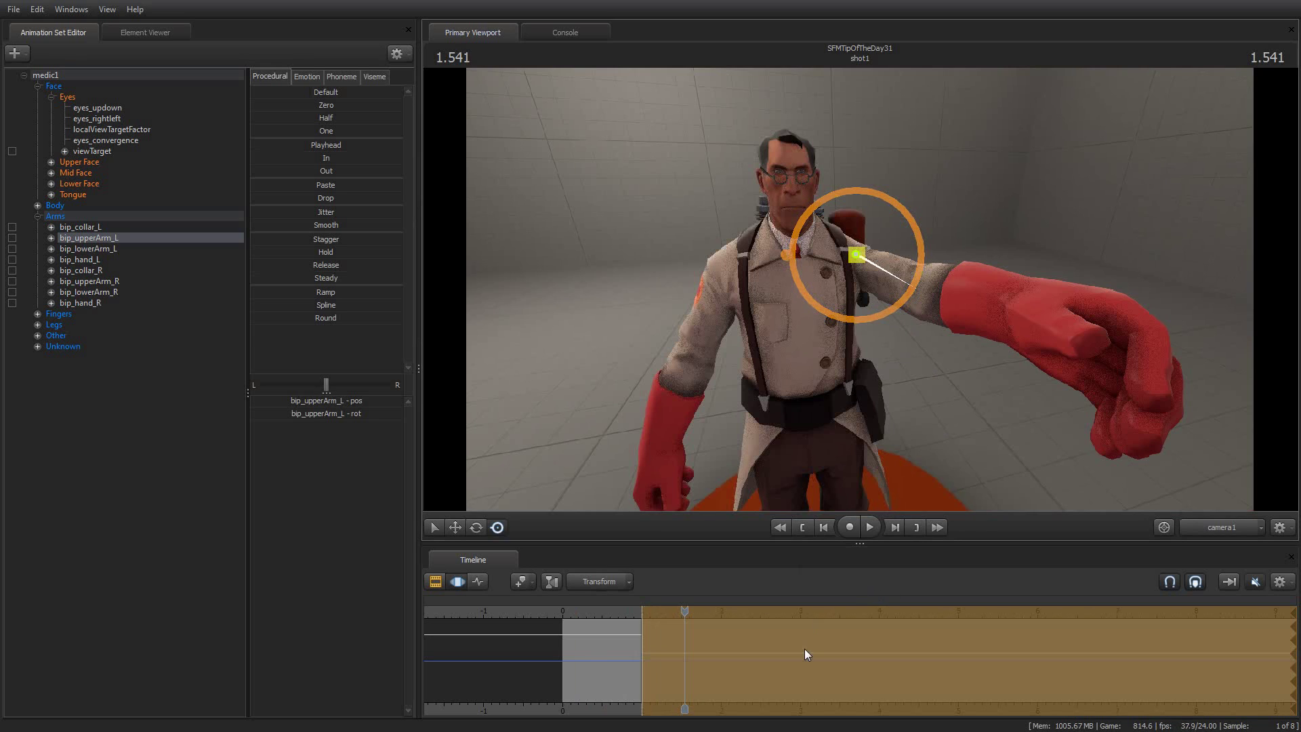
# - Add a linear falloff before the time selection, reaching from 1 second back to 0, and play the arm movement
pyautogui.press('shift')
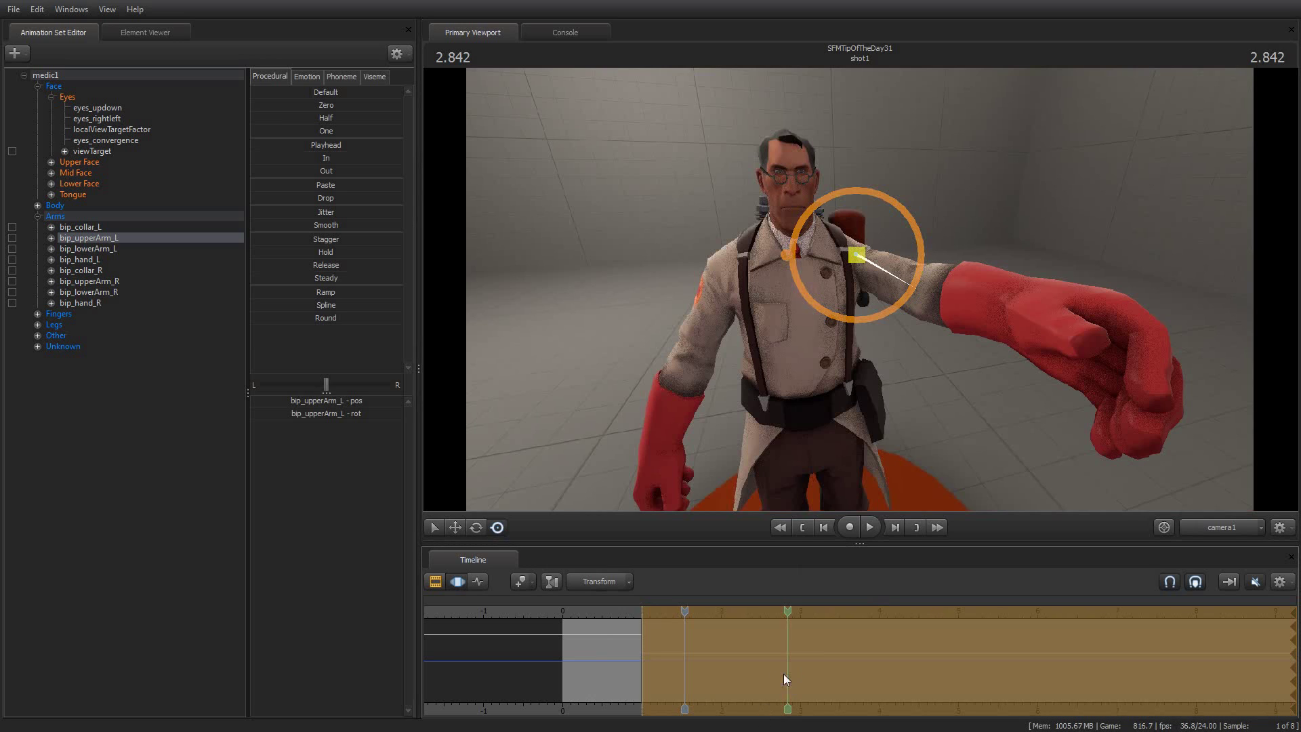
pyautogui.scroll(6, 762, 672)
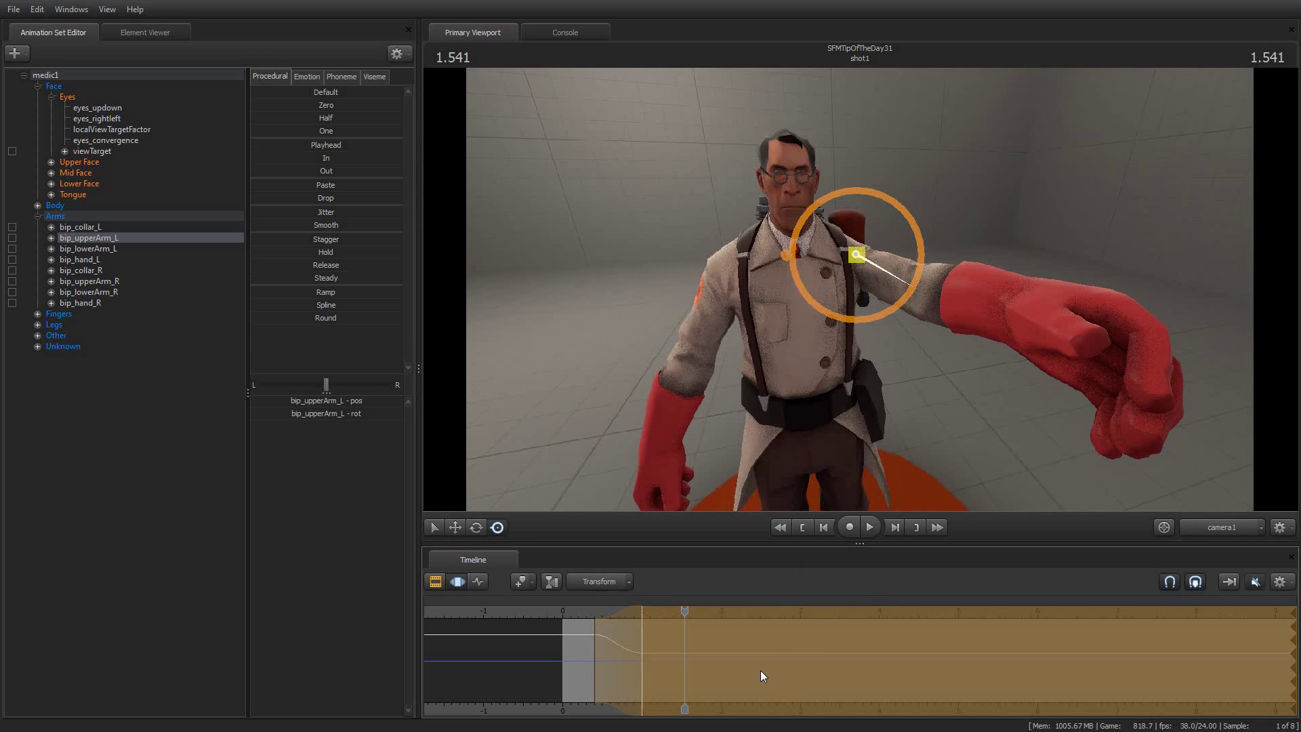
pyautogui.scroll(1, 761, 671)
pyautogui.press('1')
pyautogui.moveTo(587, 650); pyautogui.dragTo(563, 650)
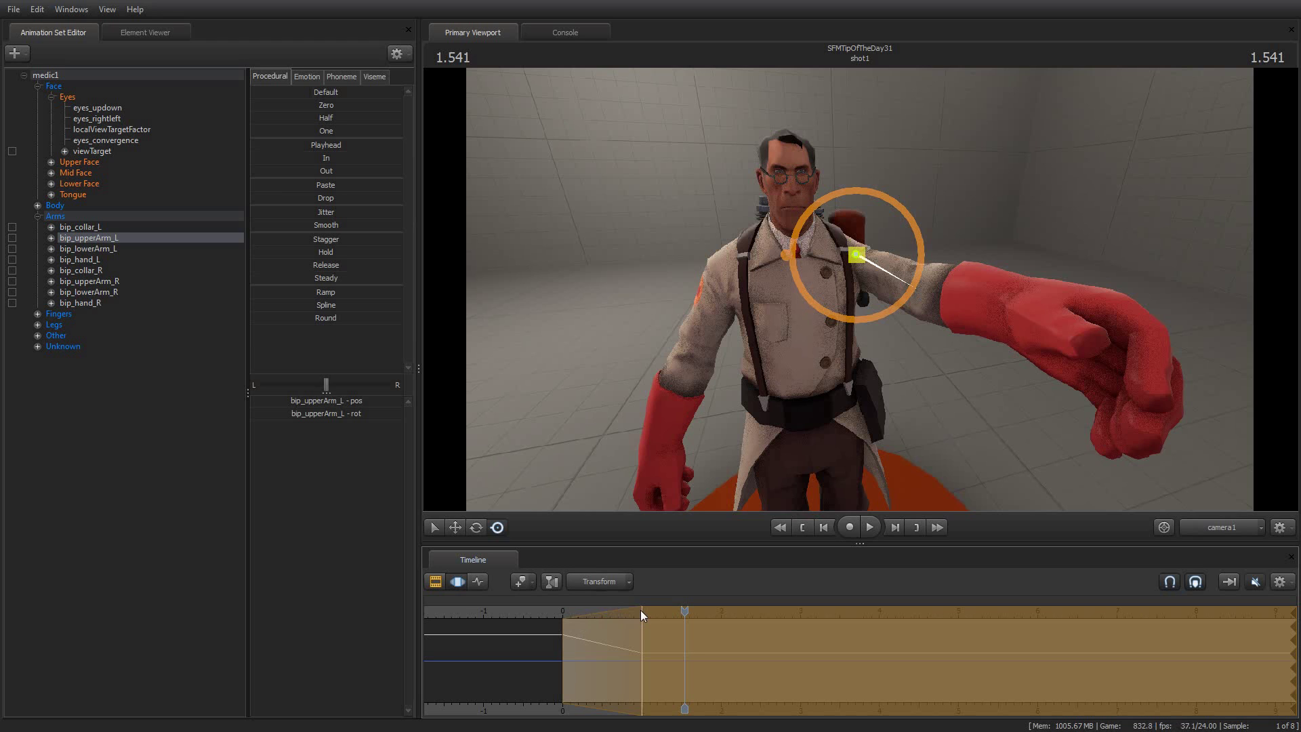
pyautogui.press('space')
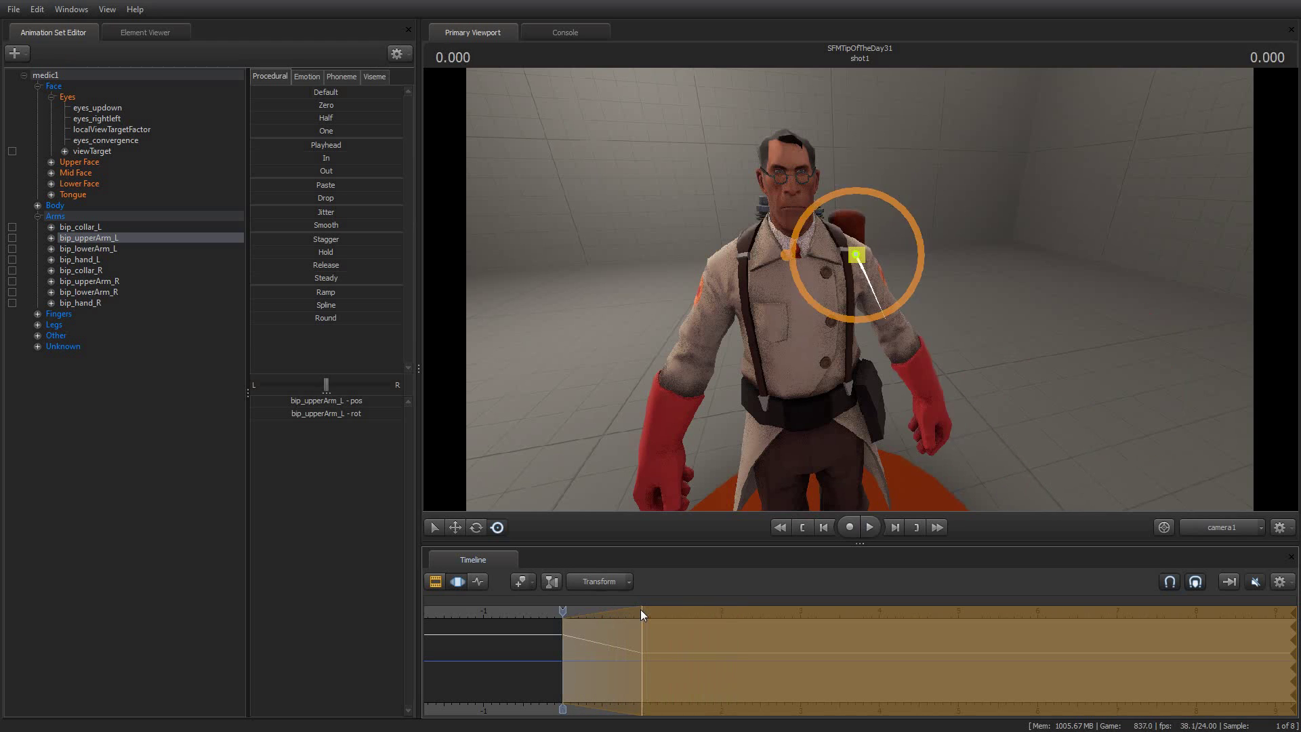
pyautogui.press('space')
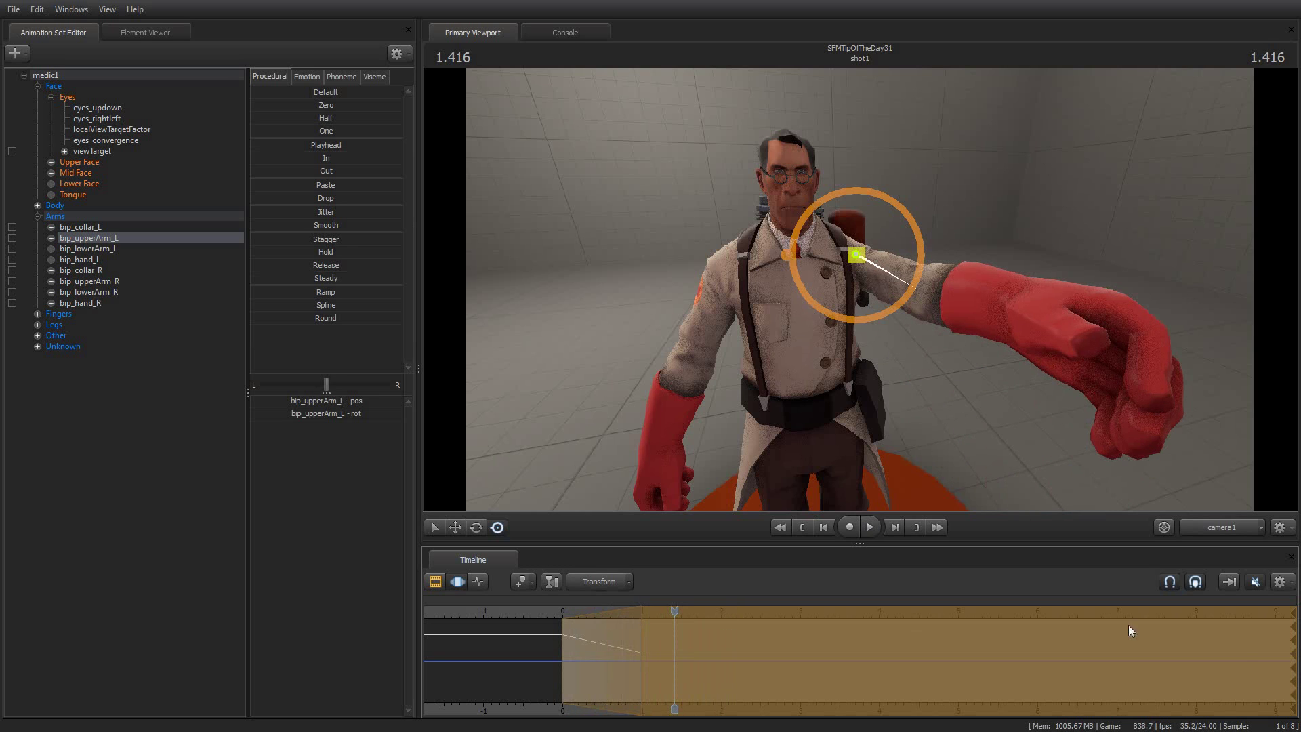
# - End the selection's hold at about 1.5 seconds, add a trailing falloff to about 2.5 seconds, and play the result
pyautogui.moveTo(1290, 641); pyautogui.dragTo(682, 651)
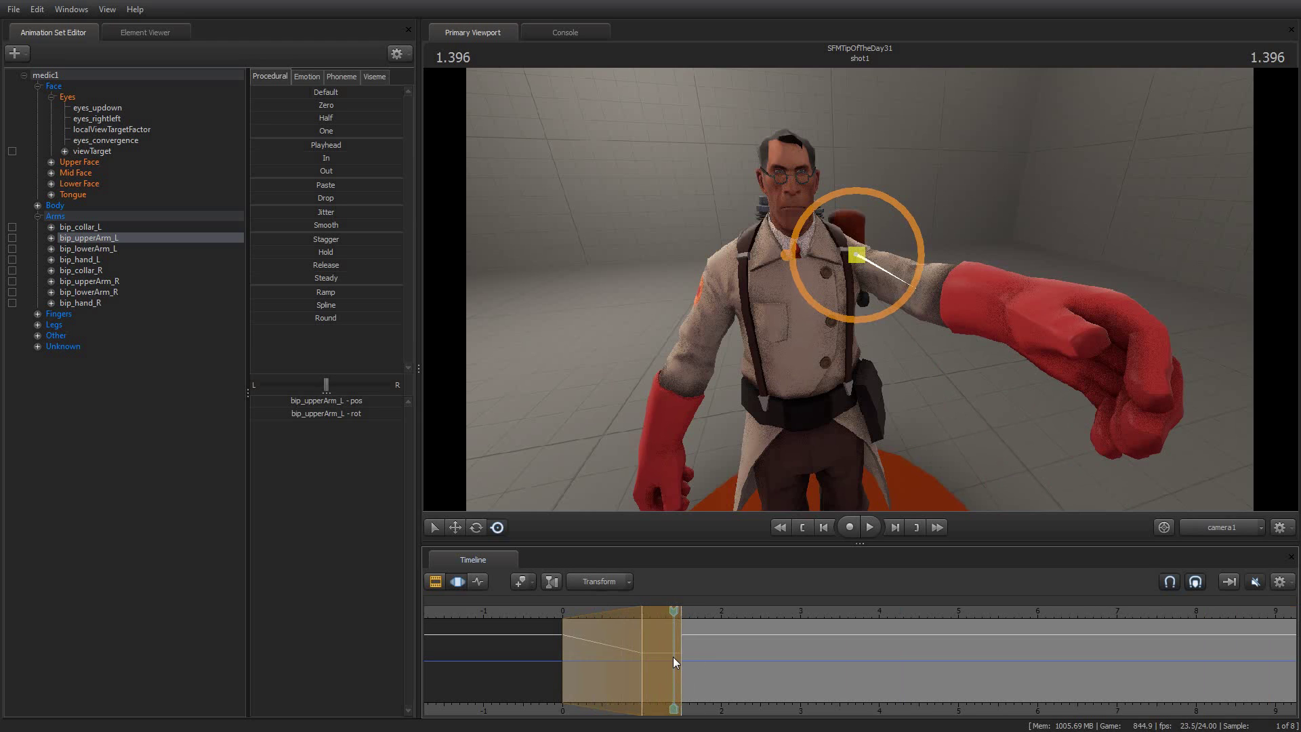
pyautogui.keyDown('shift'); pyautogui.scroll(2, 672, 658); pyautogui.keyUp('shift')
pyautogui.keyDown('shift'); pyautogui.scroll(-2, 673, 658); pyautogui.keyUp('shift')
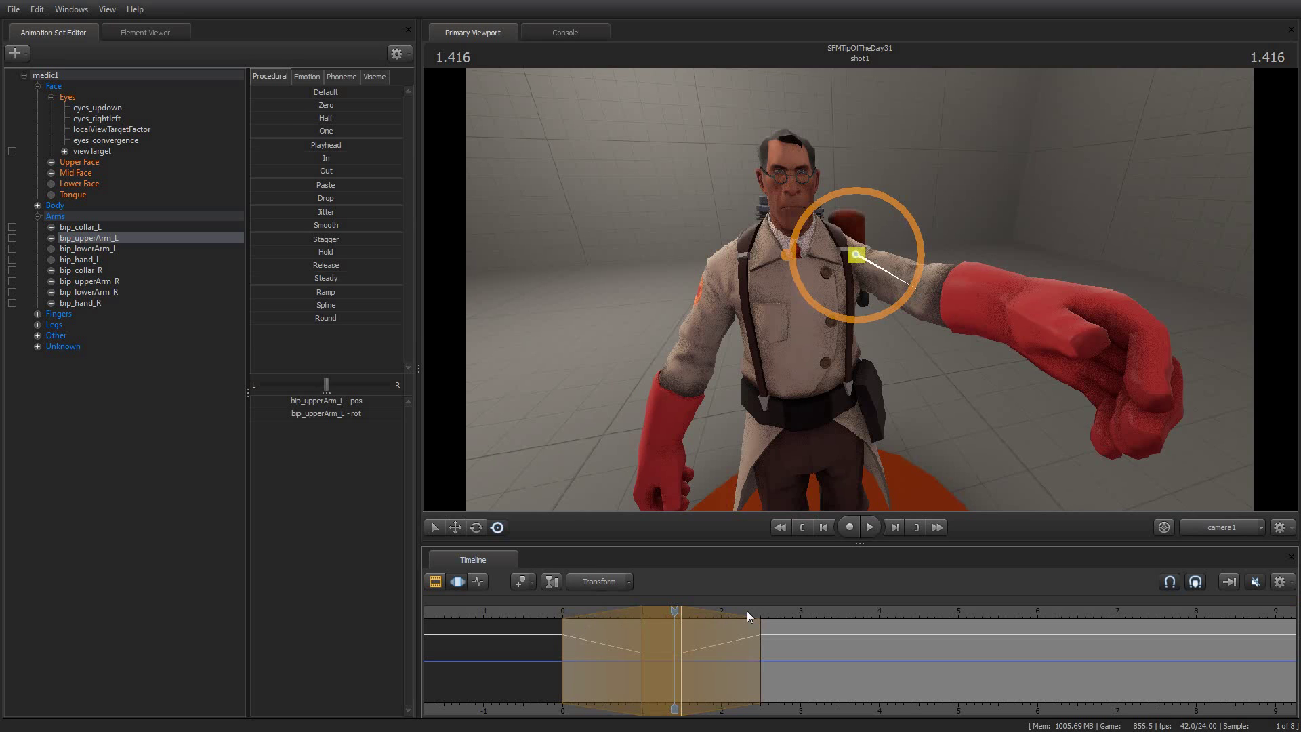
pyautogui.press('space')
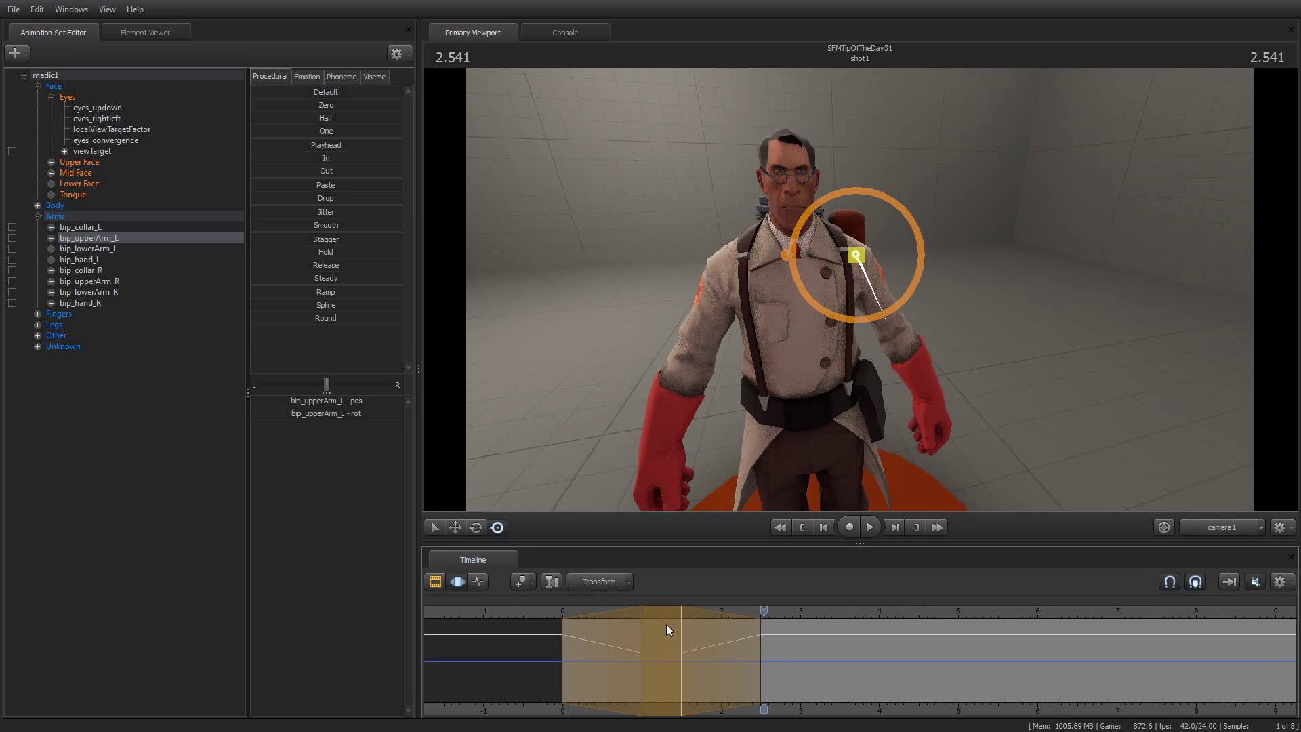
# - Set the falloff interpolation to Ease In and review the falloff interpolation bindings in the Timestrip keyboard shortcuts list
pyautogui.press('2')
pyautogui.click(135, 9)
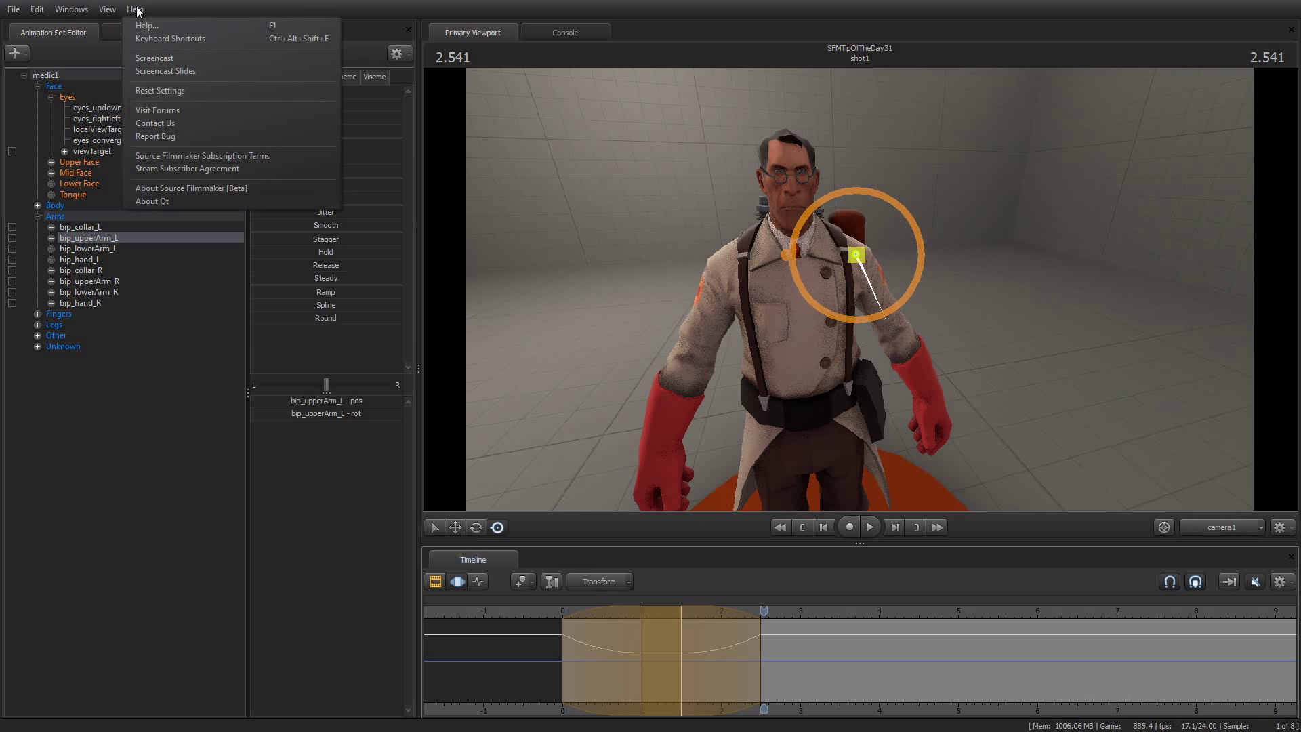
pyautogui.click(176, 42)
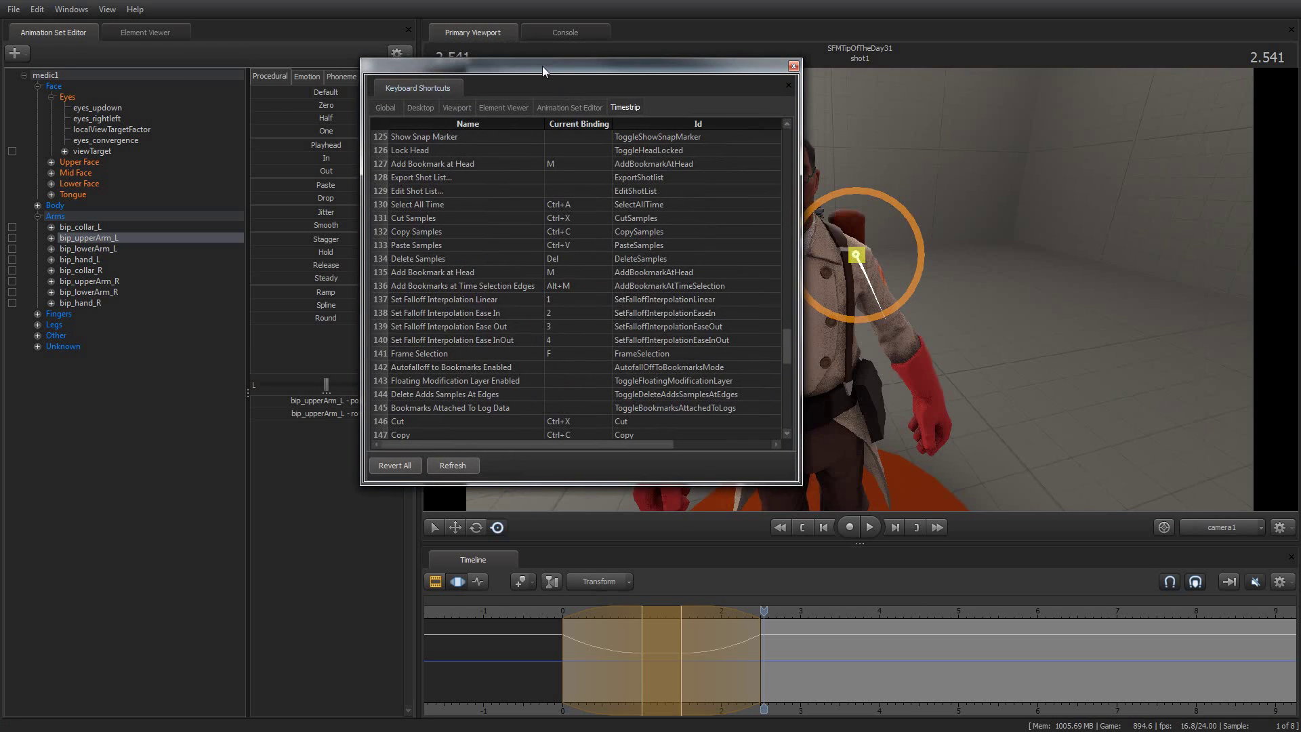
pyautogui.moveTo(542, 66); pyautogui.dragTo(1300, 33)
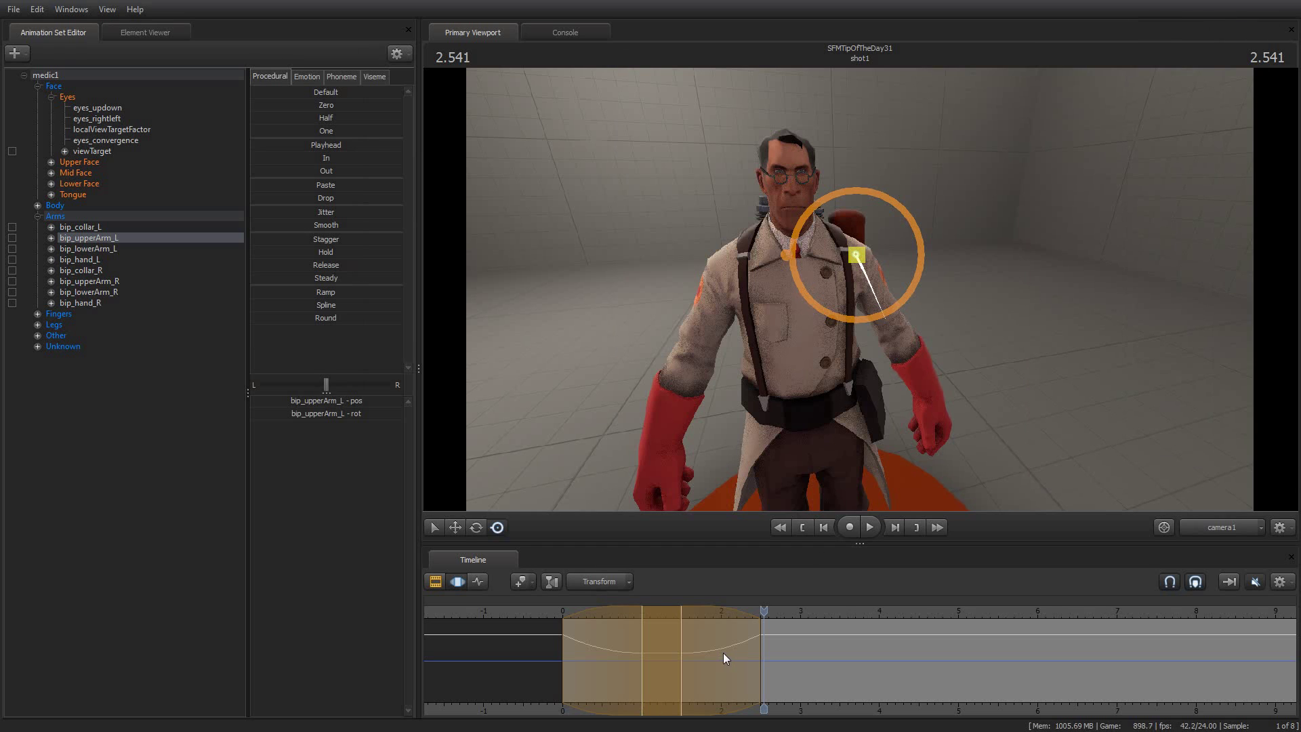
# - Play the eased-in arm movement from the beginning and scrub the playhead to the held pose just after 1 second
pyautogui.click(783, 533)
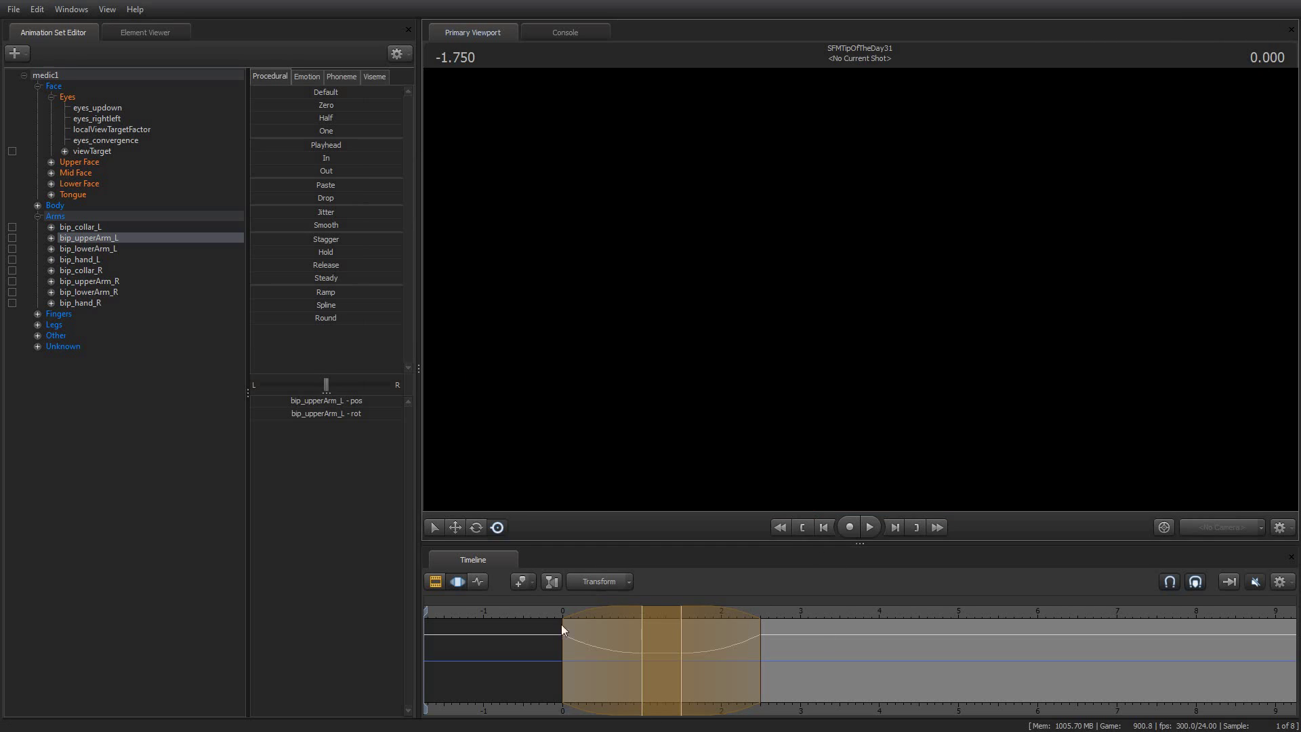
pyautogui.press('space')
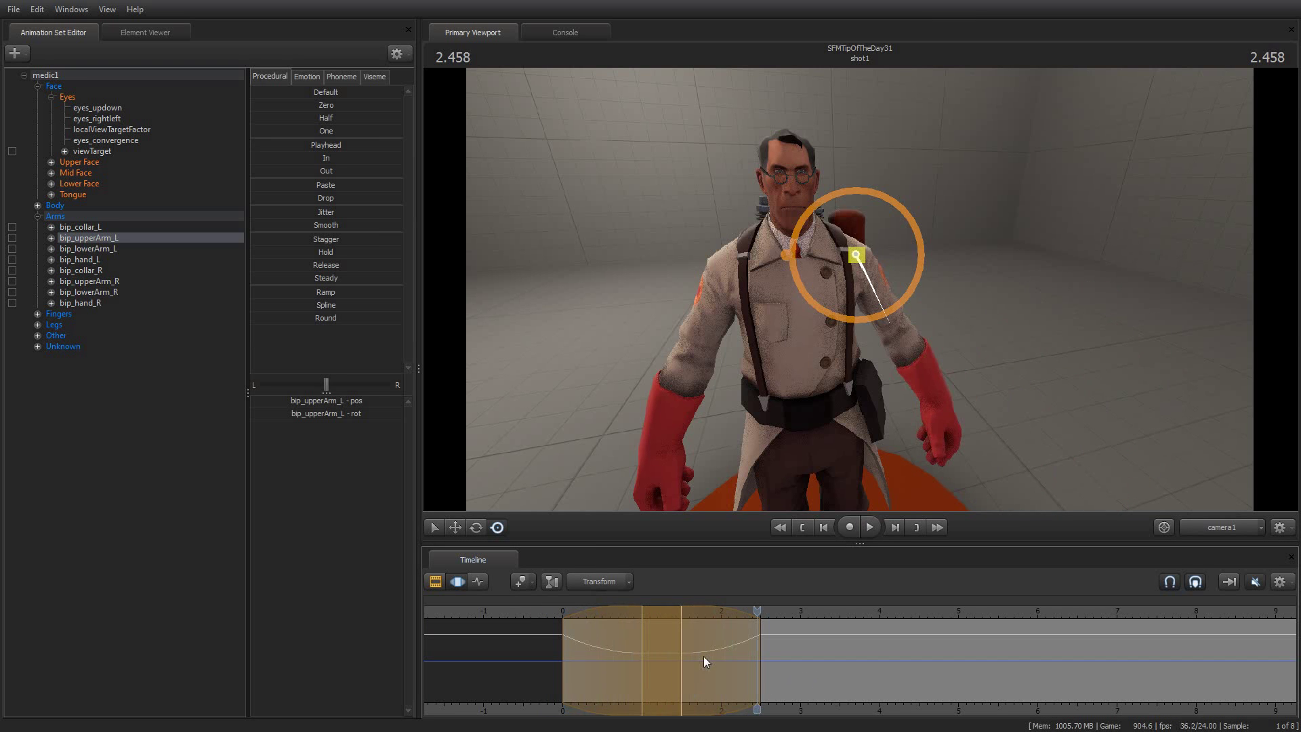
pyautogui.moveTo(553, 610); pyautogui.dragTo(649, 609)
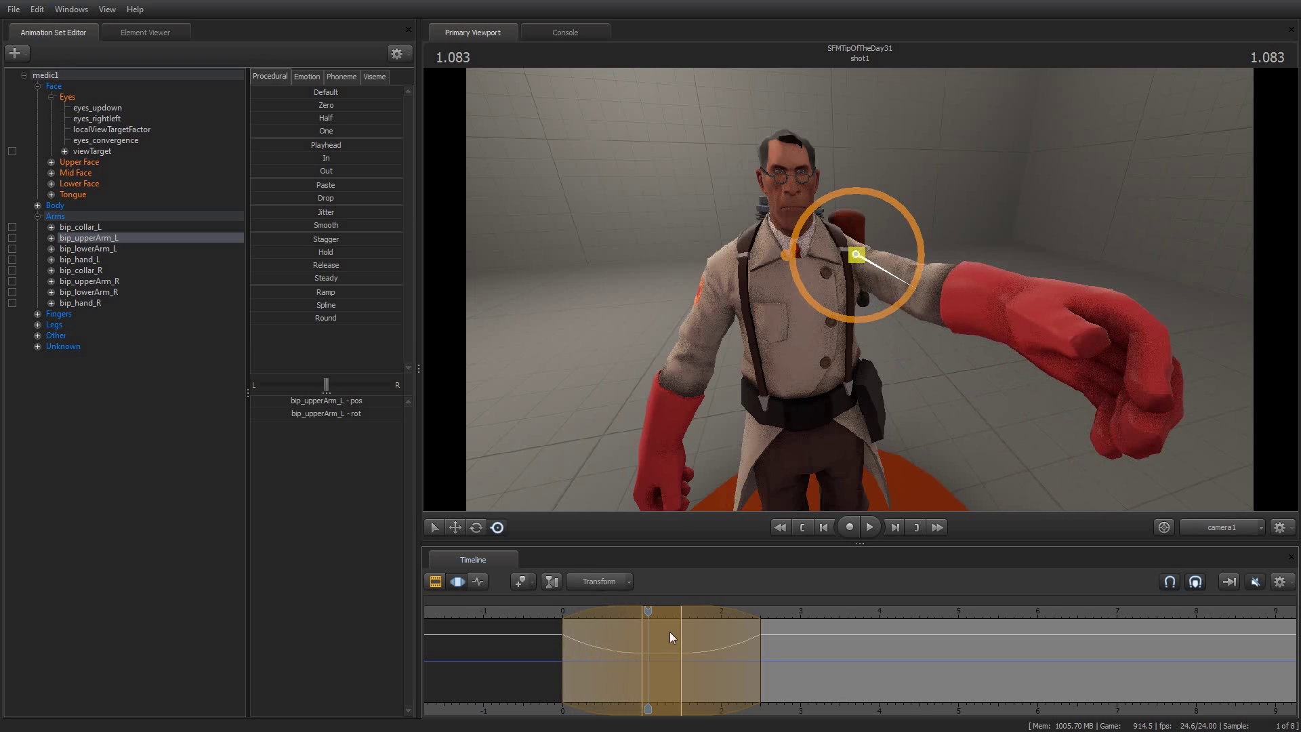
# - Set the falloff interpolation to Ease Out and play the arm movement from the start of the shot
pyautogui.press('3')
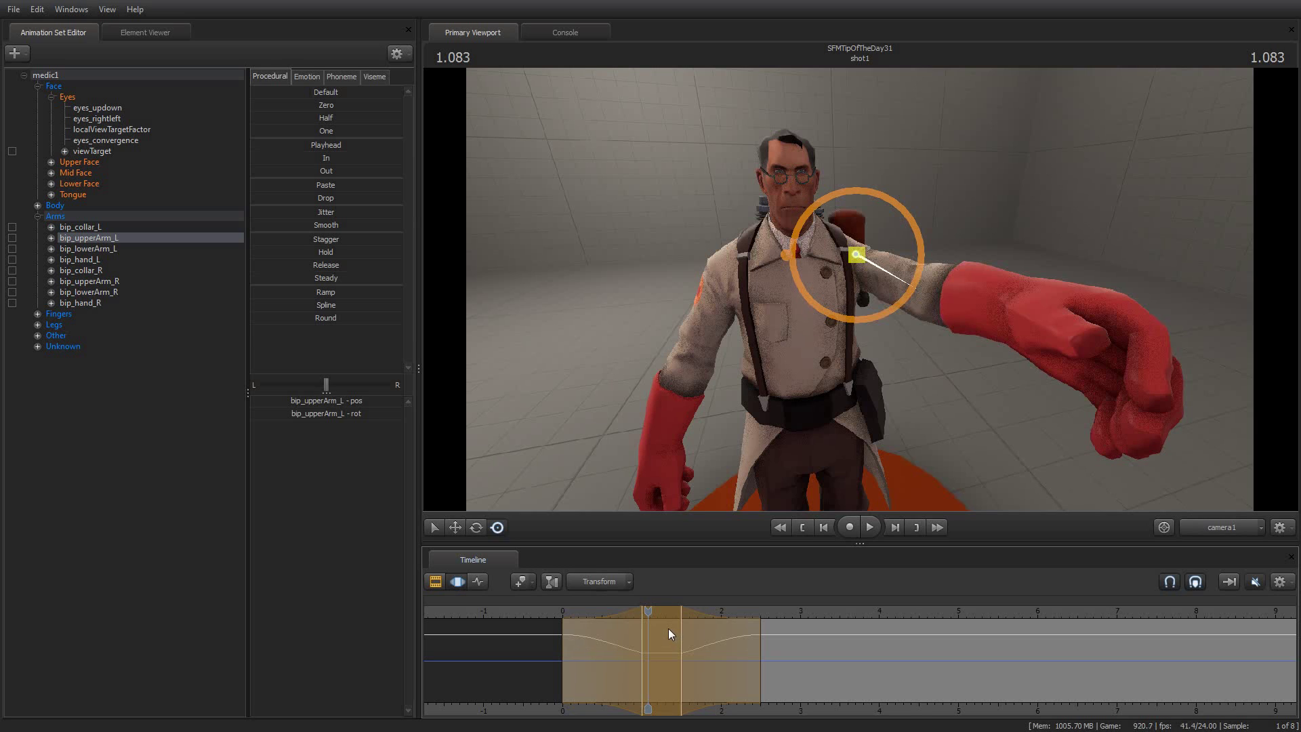
pyautogui.press('space')
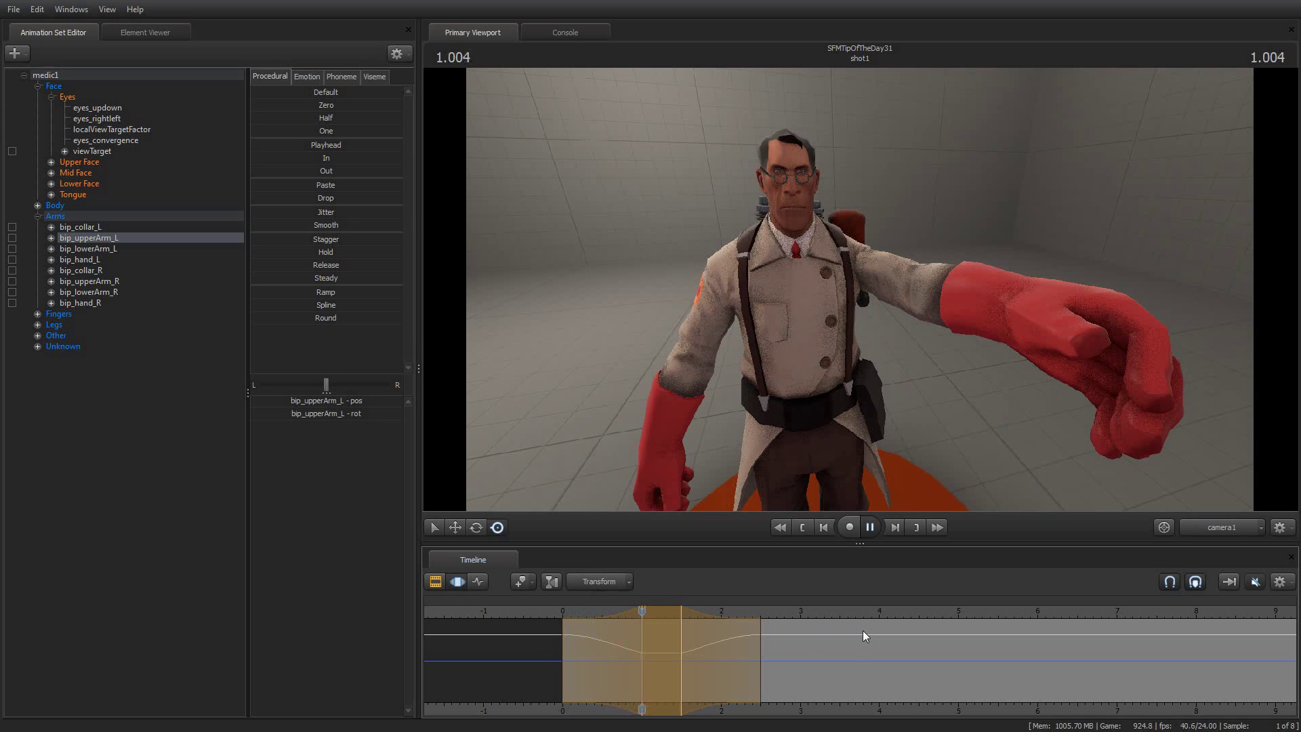
pyautogui.press('space')
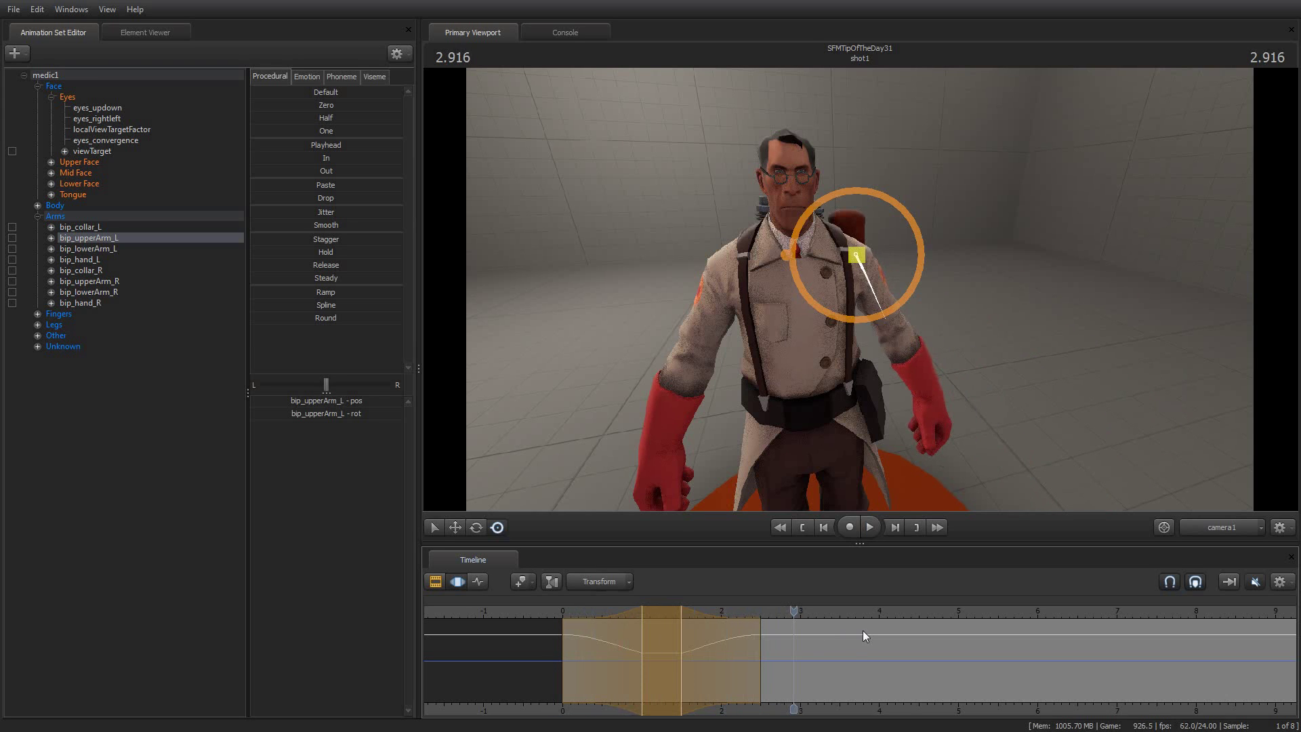
pyautogui.click(562, 612)
pyautogui.press('space')
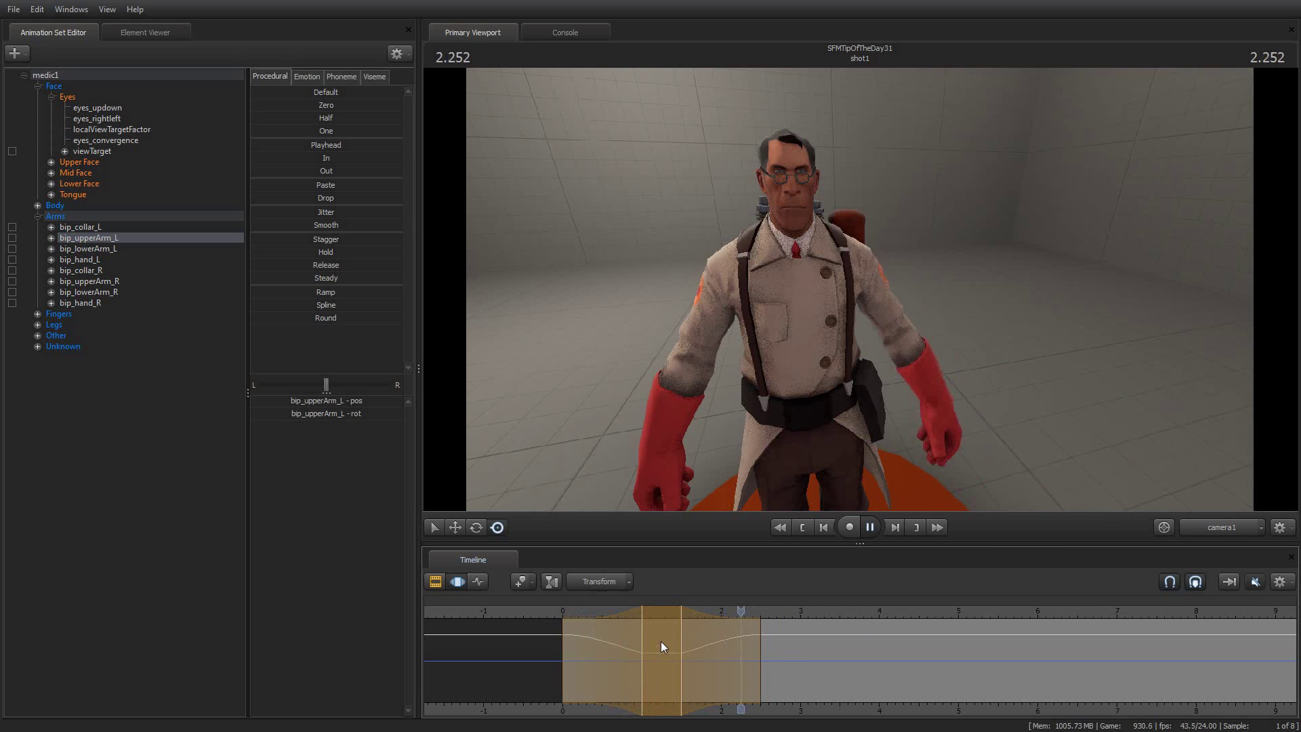
pyautogui.press('space')
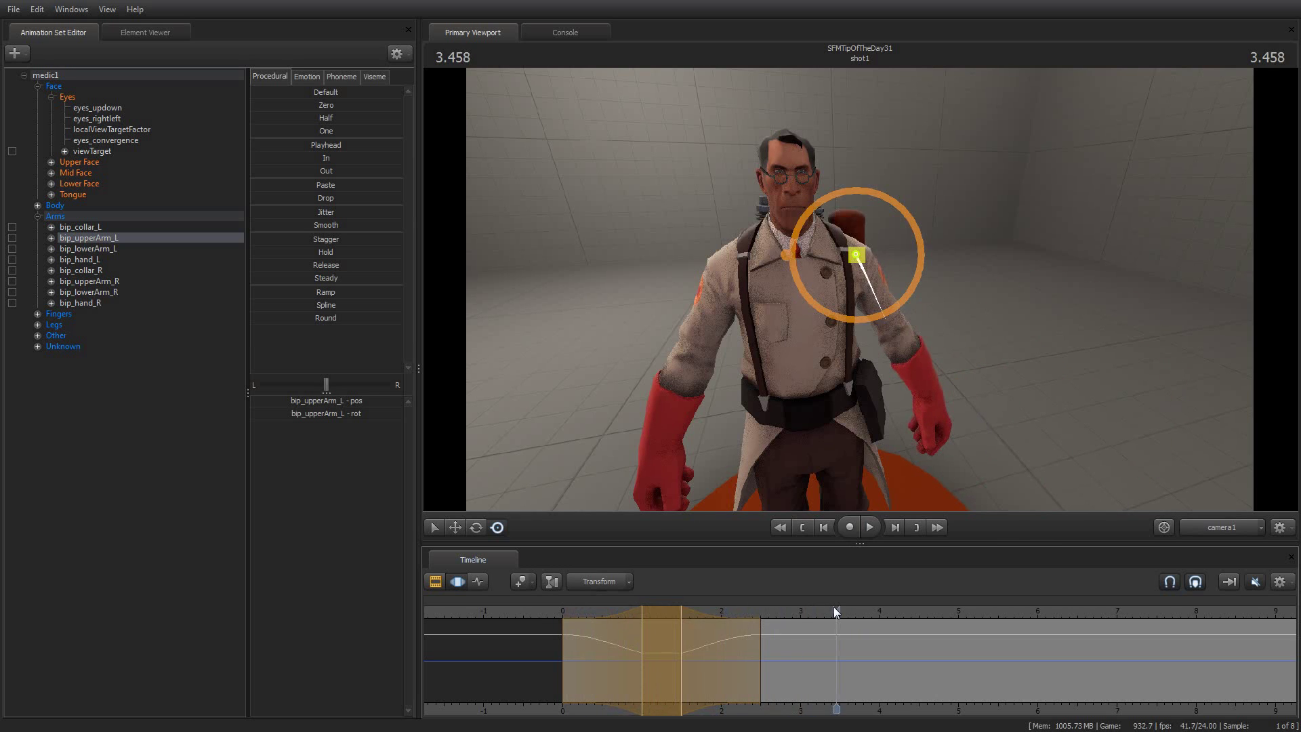
# - Set the falloff interpolation to Ease InOut and replay the arm movement from 0 seconds
pyautogui.moveTo(835, 607); pyautogui.dragTo(761, 616)
pyautogui.press('4')
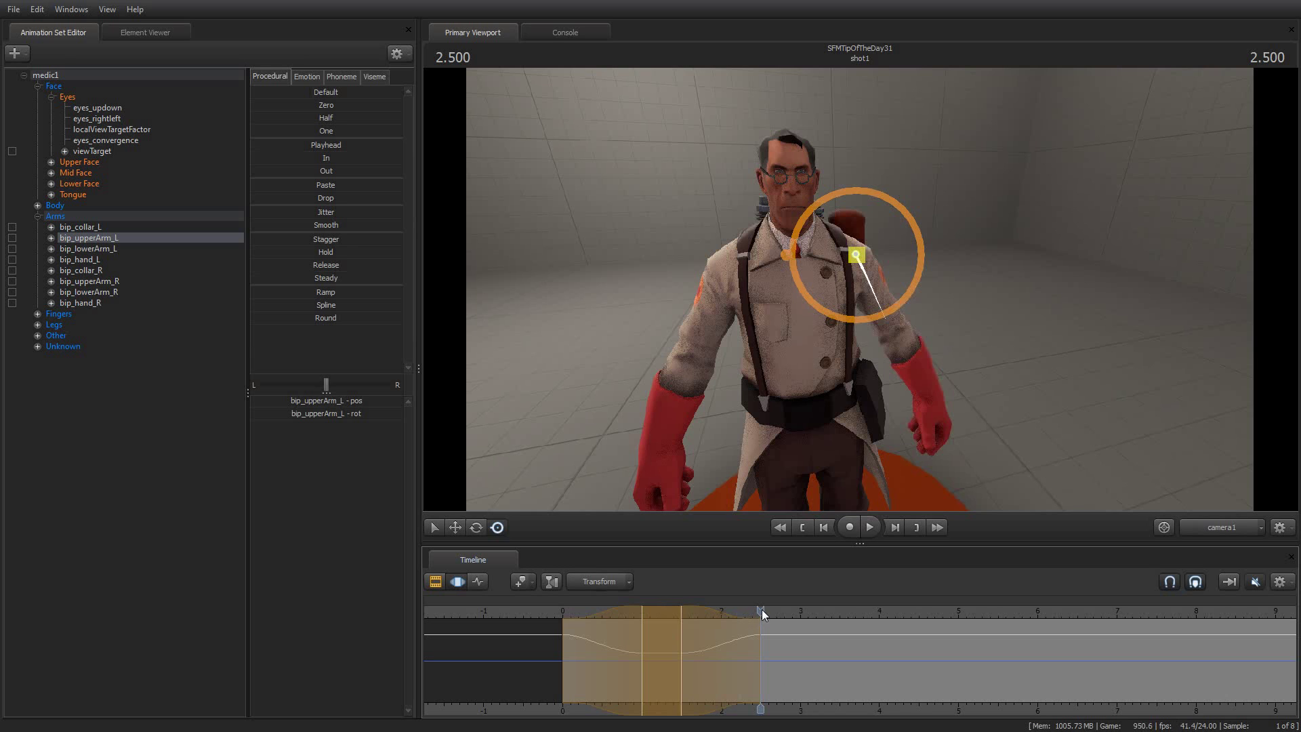
pyautogui.moveTo(762, 609); pyautogui.dragTo(564, 619)
pyautogui.press('space')
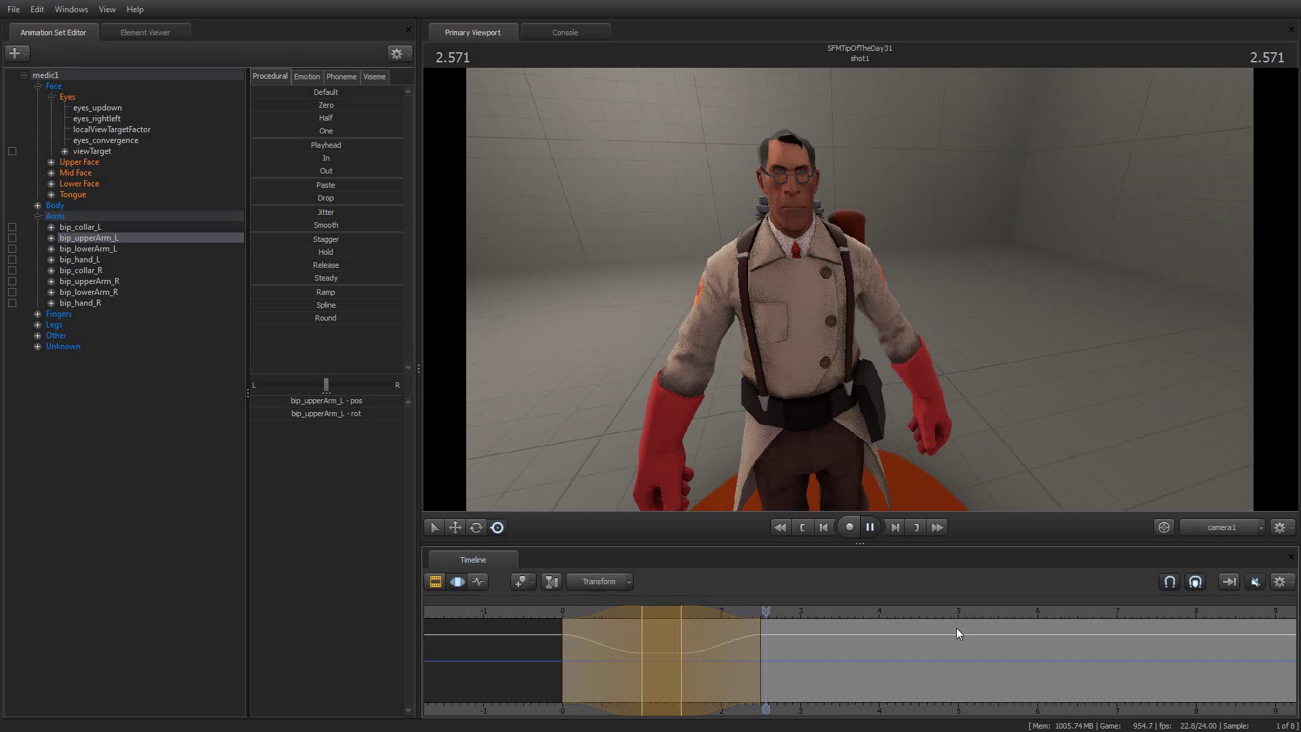
pyautogui.press('space')
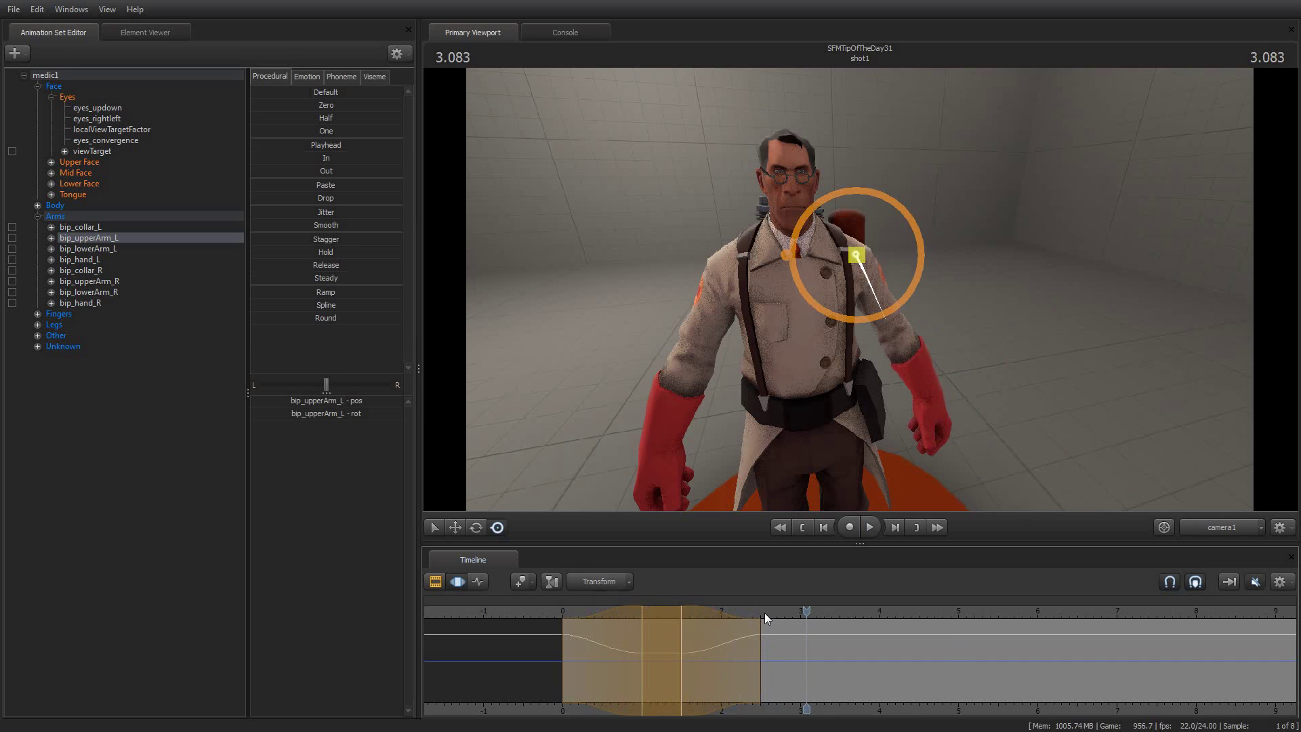
pyautogui.press('Home')
pyautogui.press('space')
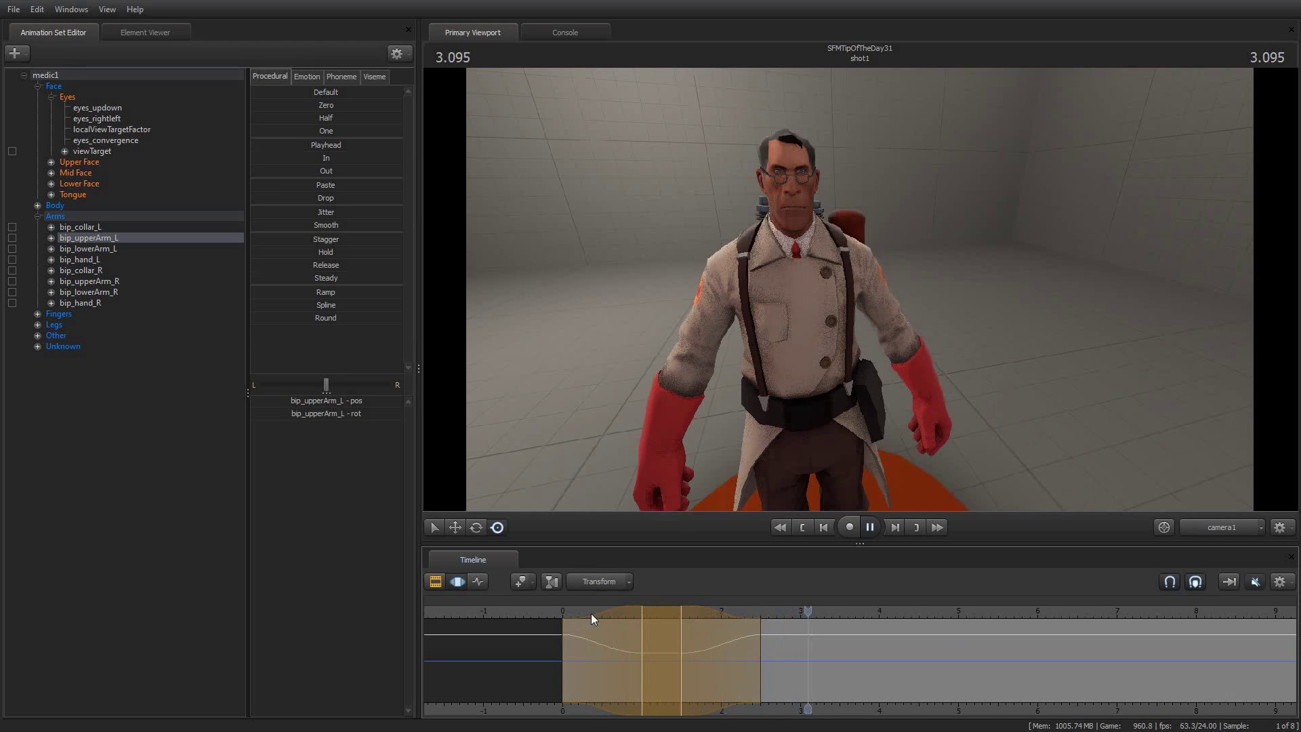
pyautogui.press('space')
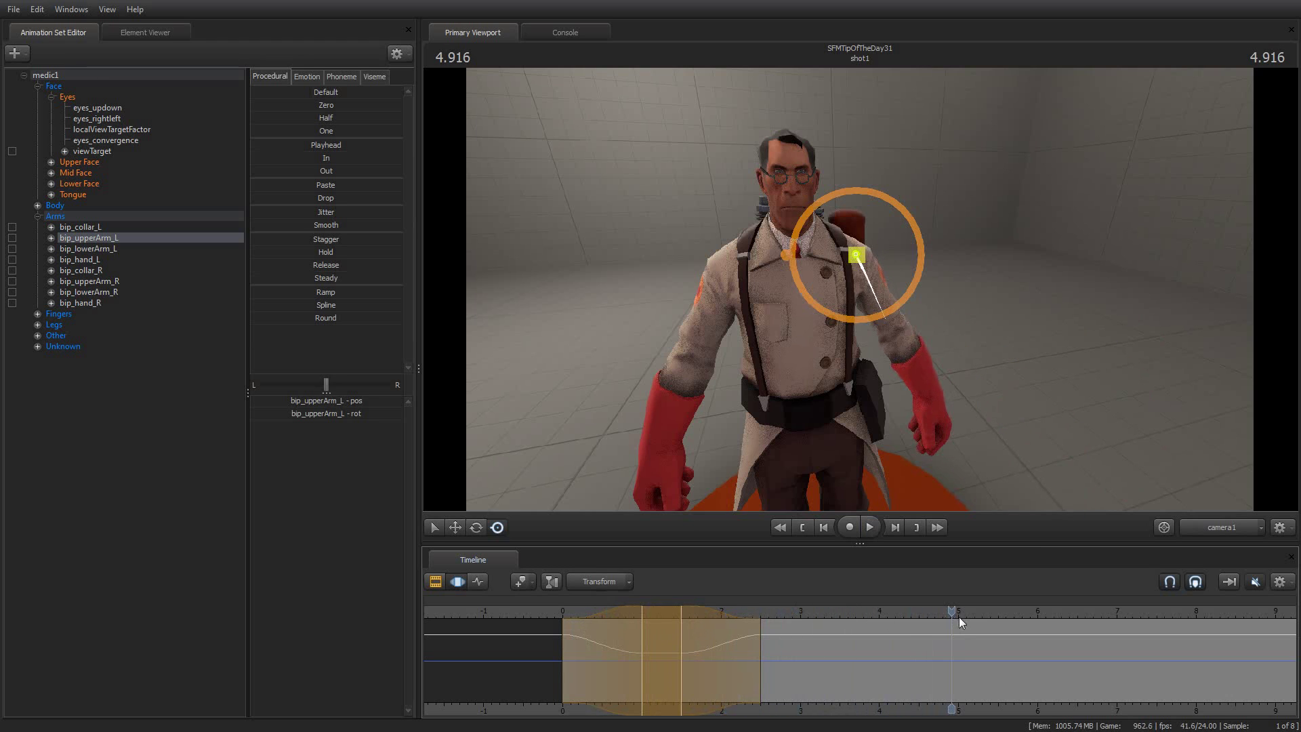
# - Narrow the selection's hold region to about 1.1 to 1.4 seconds and scrub the playhead into it
pyautogui.moveTo(949, 611); pyautogui.dragTo(658, 634)
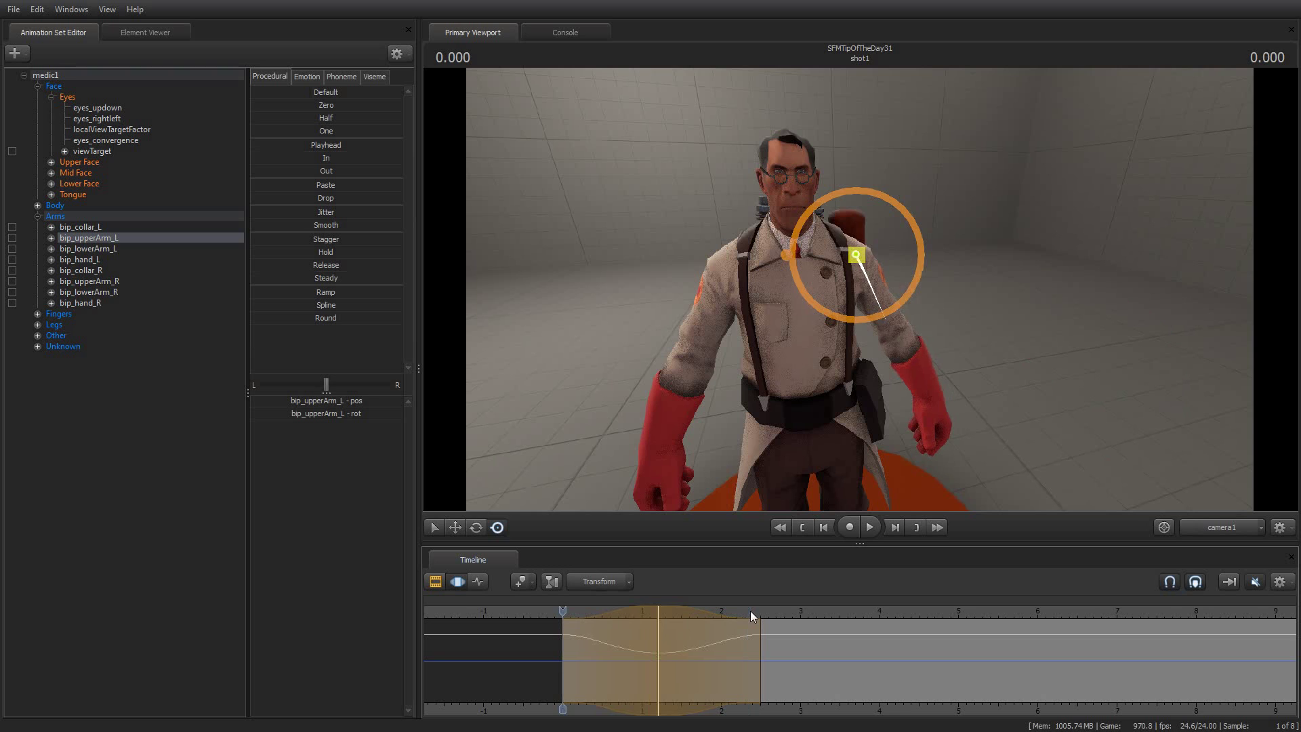
pyautogui.press('space')
pyautogui.moveTo(657, 647)
pyautogui.mouseDown()
pyautogui.moveTo(687, 647)
pyautogui.moveTo(675, 648)
pyautogui.moveTo(676, 618)
pyautogui.moveTo(651, 637)
pyautogui.mouseUp()
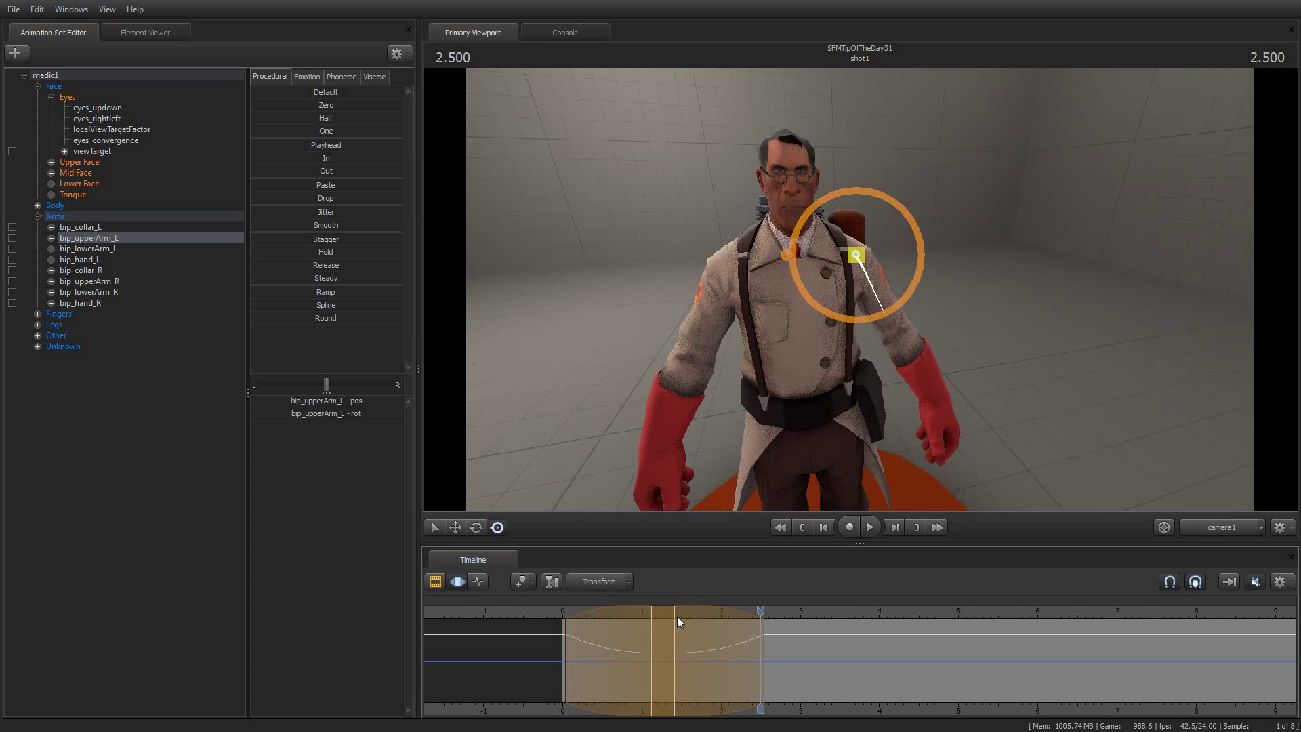
pyautogui.moveTo(758, 610); pyautogui.dragTo(666, 612)
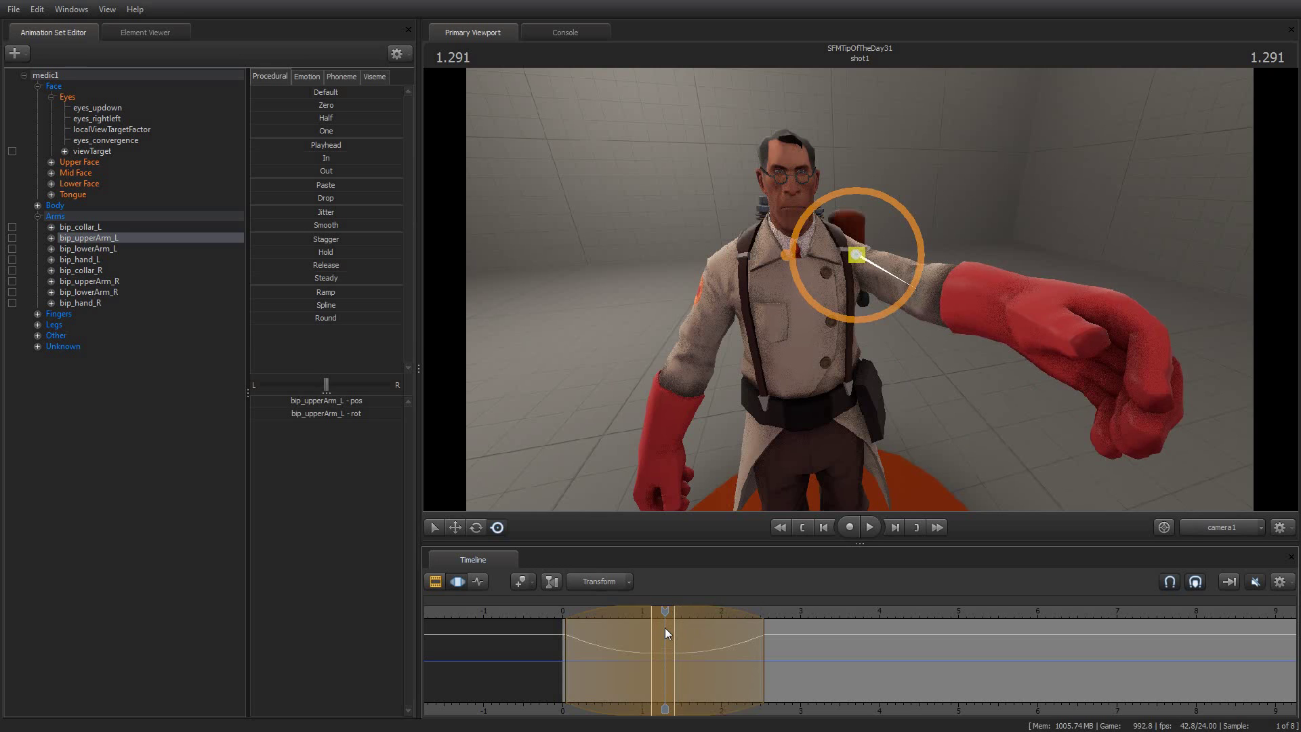
# - Cycle the selection's falloff through Linear, Ease In, Ease Out and Ease InOut, mix the lead-in and lead-out types, and play the arm movement
pyautogui.press('1')
pyautogui.press('2')
pyautogui.press('3')
pyautogui.press('4')
pyautogui.press('1')
pyautogui.press('space')
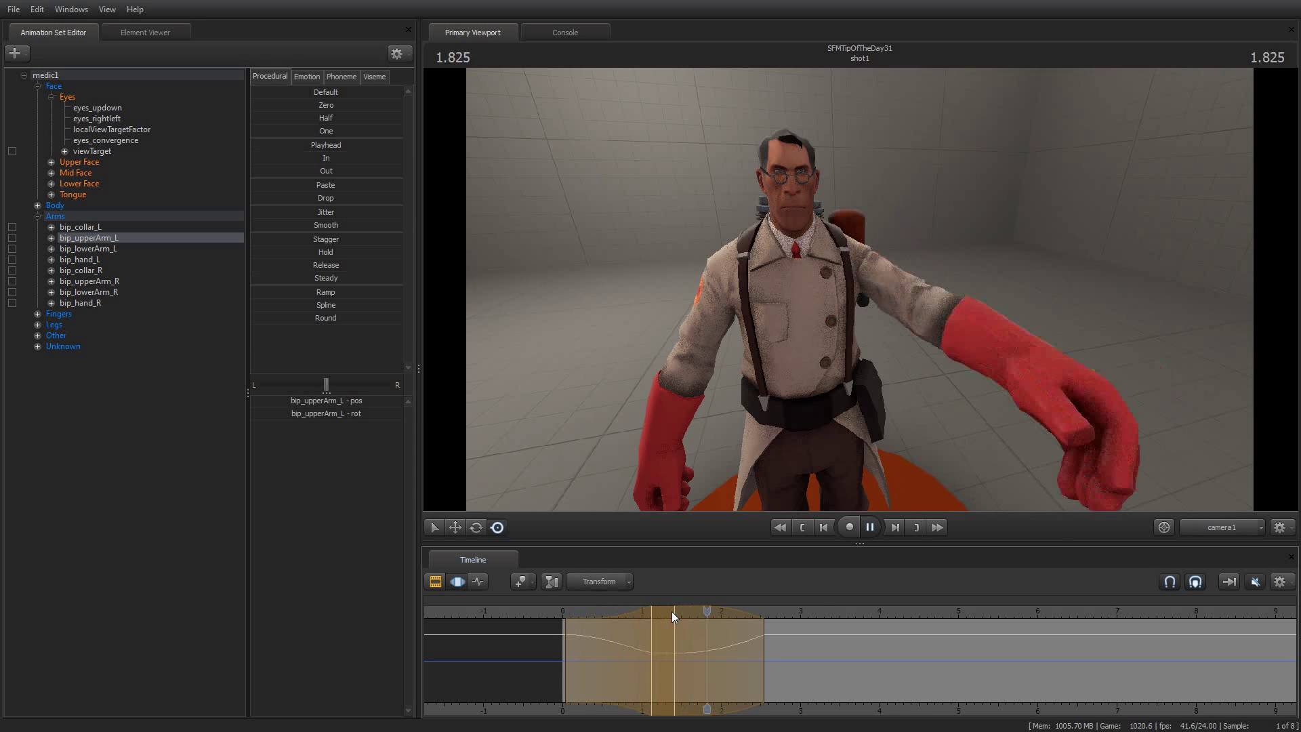
pyautogui.press('space')
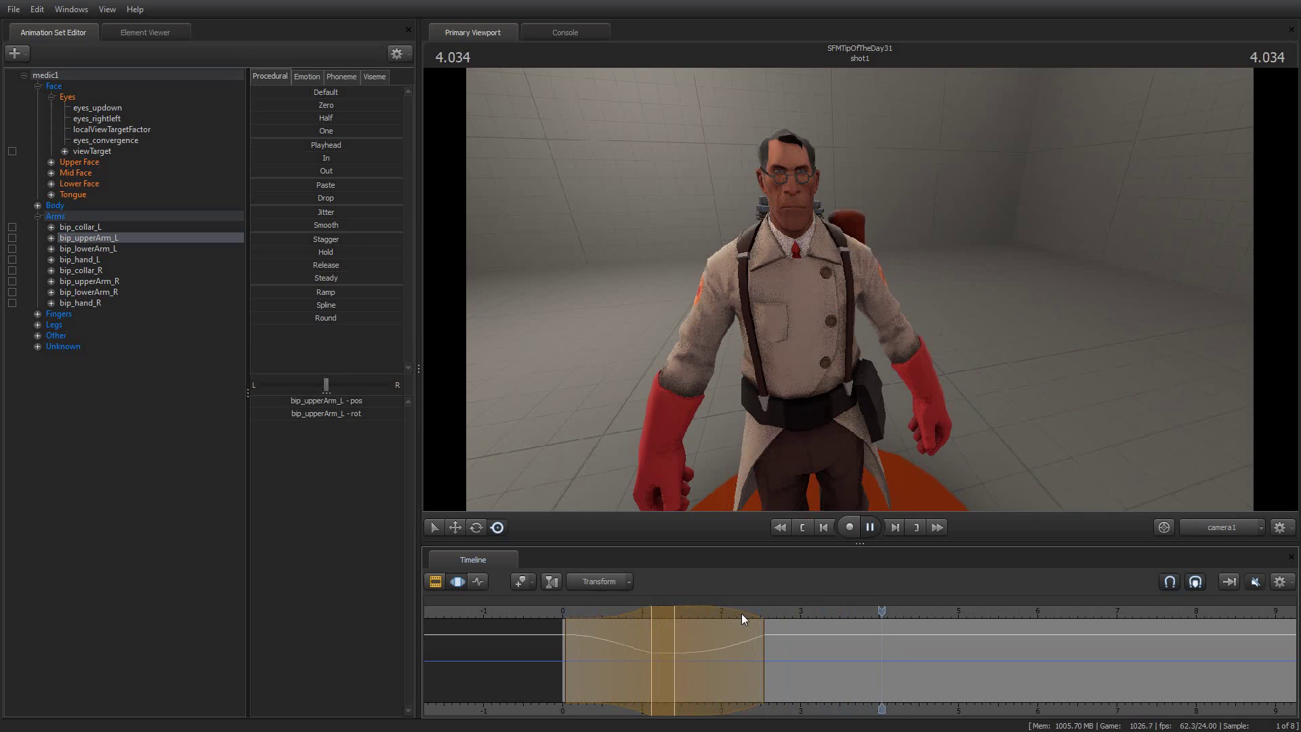
pyautogui.press('space')
# - Replay the arm movement from 0 seconds with different lead-in and lead-out falloff combinations, finishing with Ease Out on both
pyautogui.press('Home')
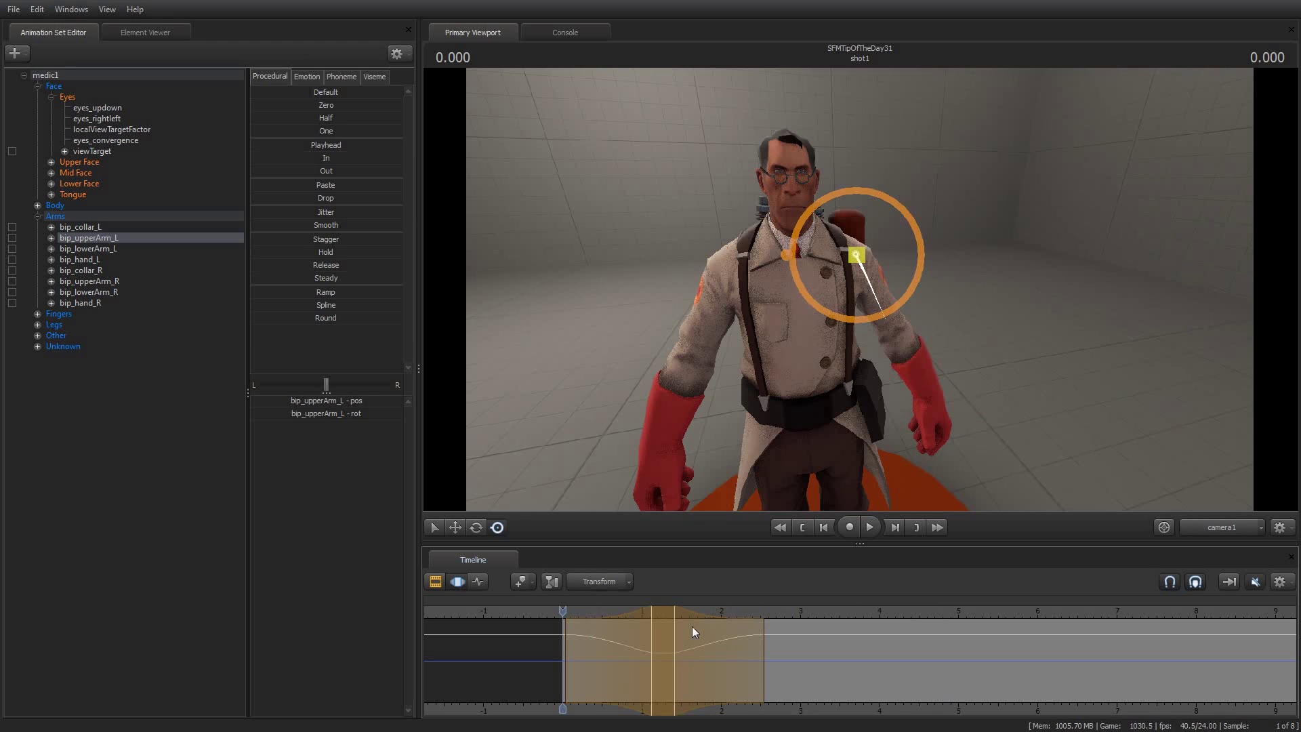
pyautogui.press('space')
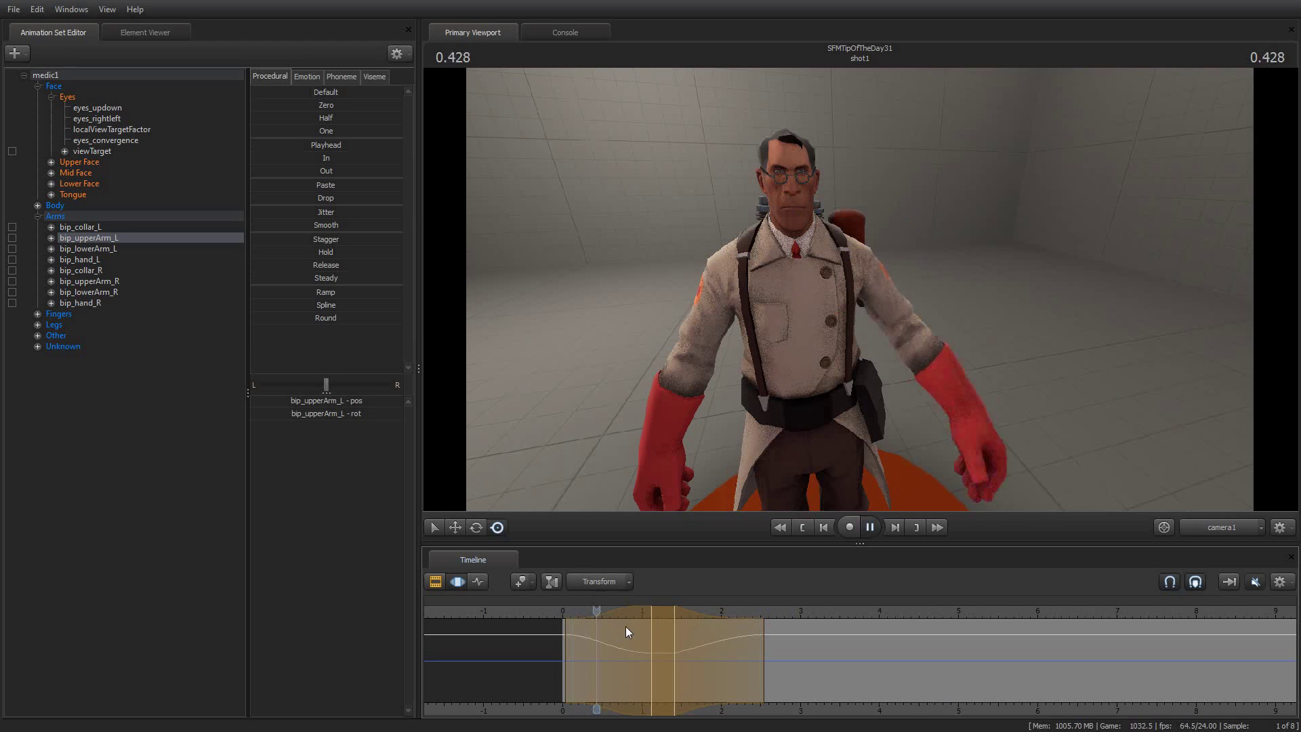
pyautogui.press('space')
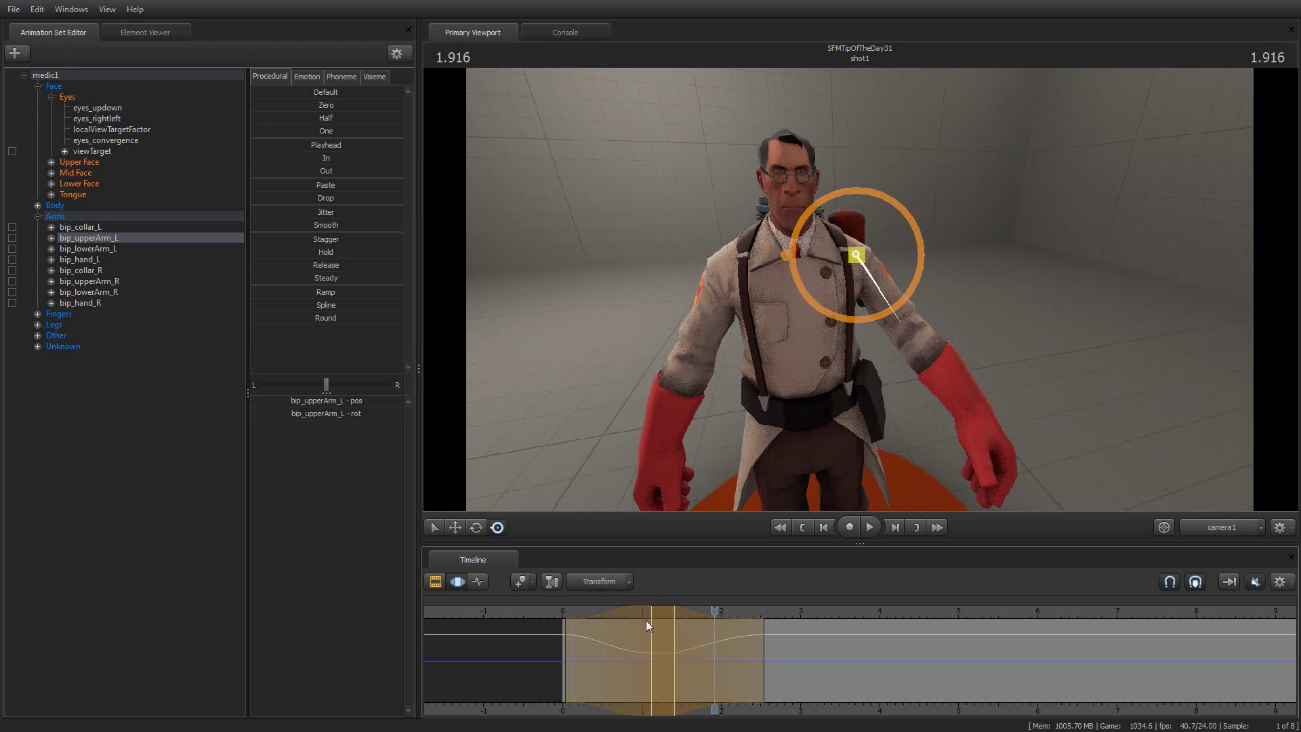
pyautogui.press('1')
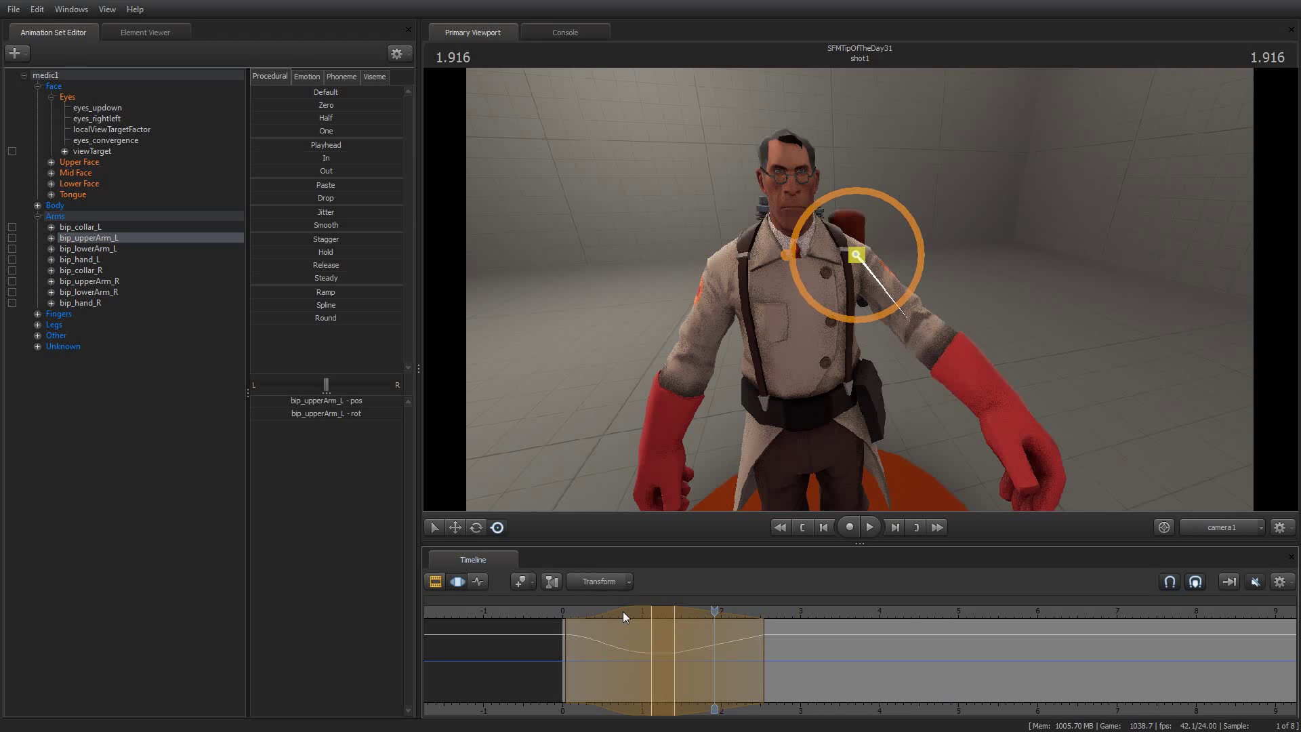
pyautogui.press('space')
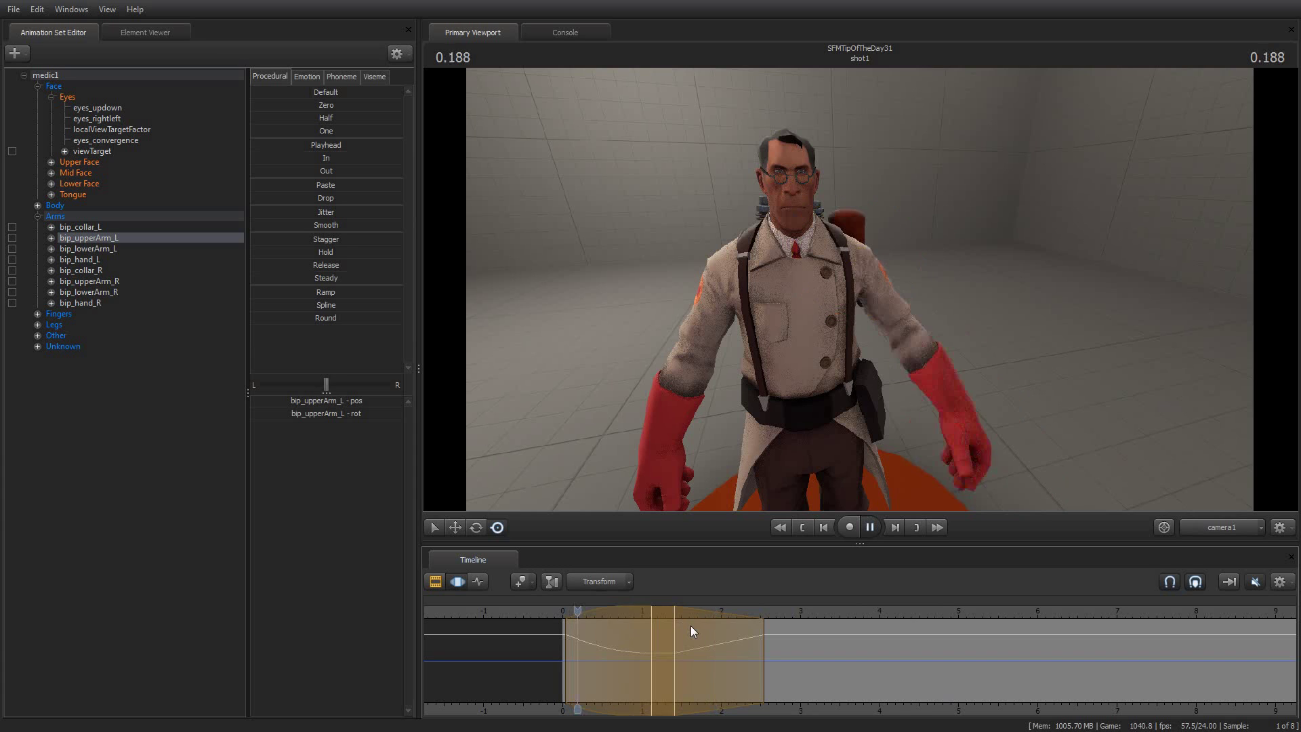
pyautogui.press('space')
pyautogui.press('3')
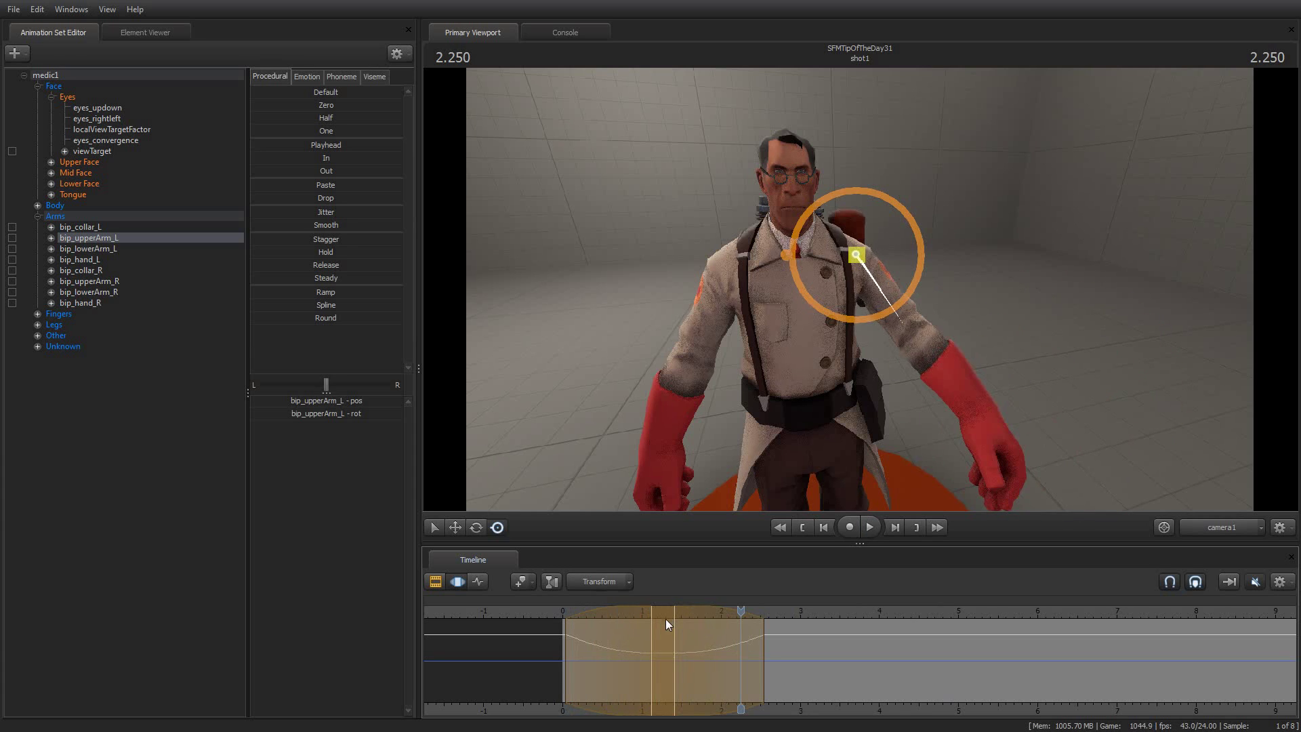
# - Reset the falloff to Linear, compare the four interpolation types on the upper arm, and finish on Ease InOut
pyautogui.hotkey('ctrl', 'z')
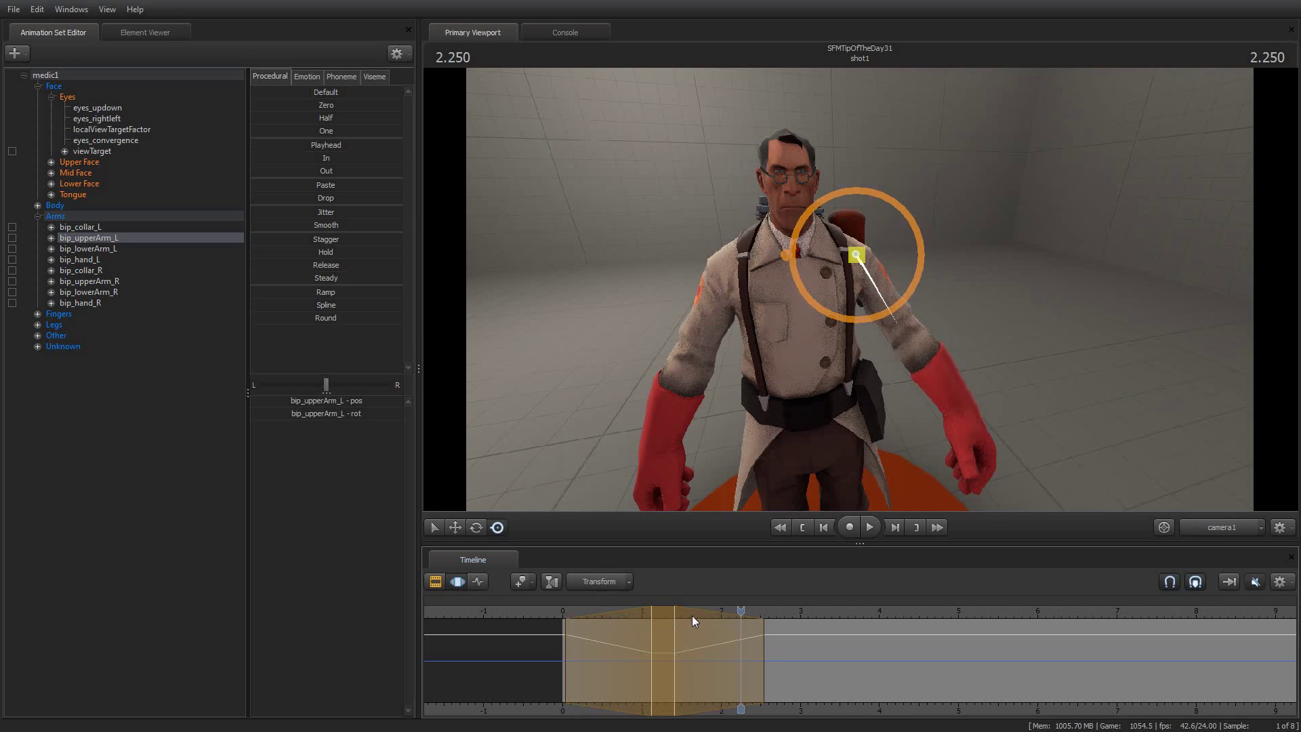
pyautogui.press('2')
pyautogui.press('3')
pyautogui.press('4')
pyautogui.press('3')
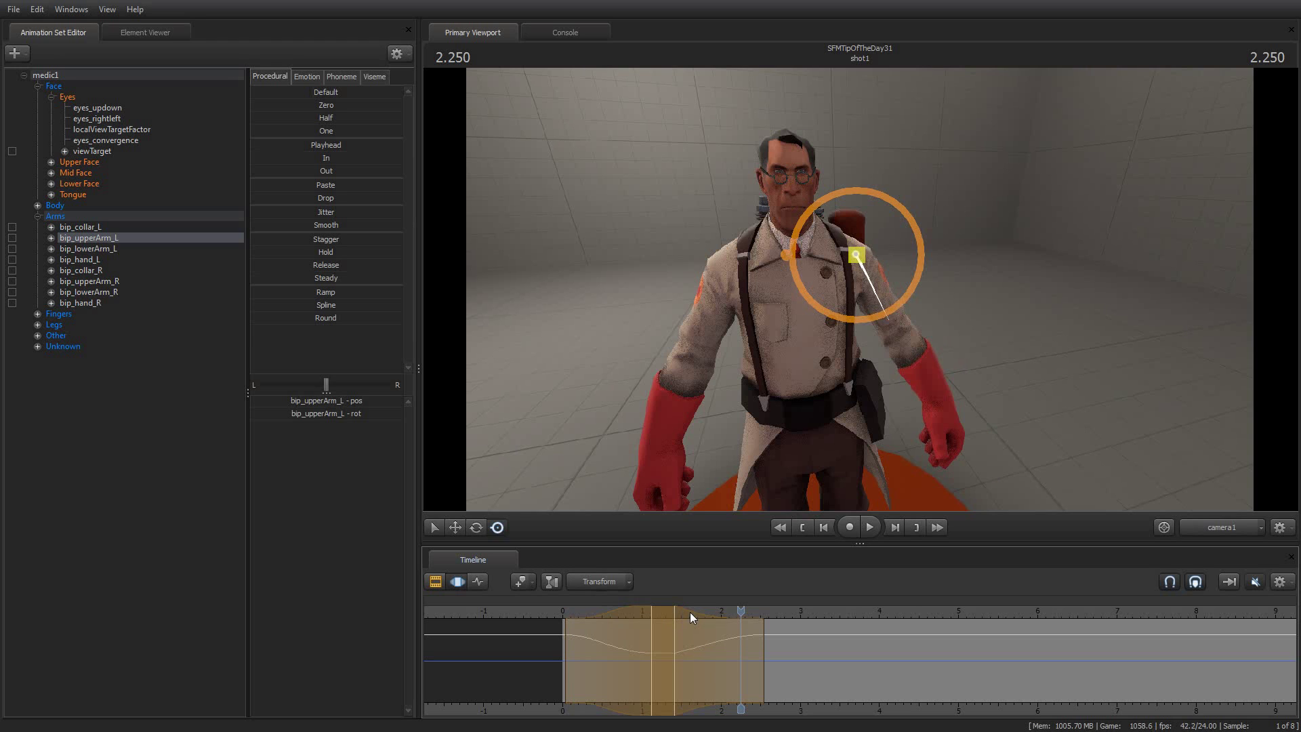
pyautogui.press('4')
pyautogui.press('1')
pyautogui.press('2')
pyautogui.press('3')
pyautogui.press('4')
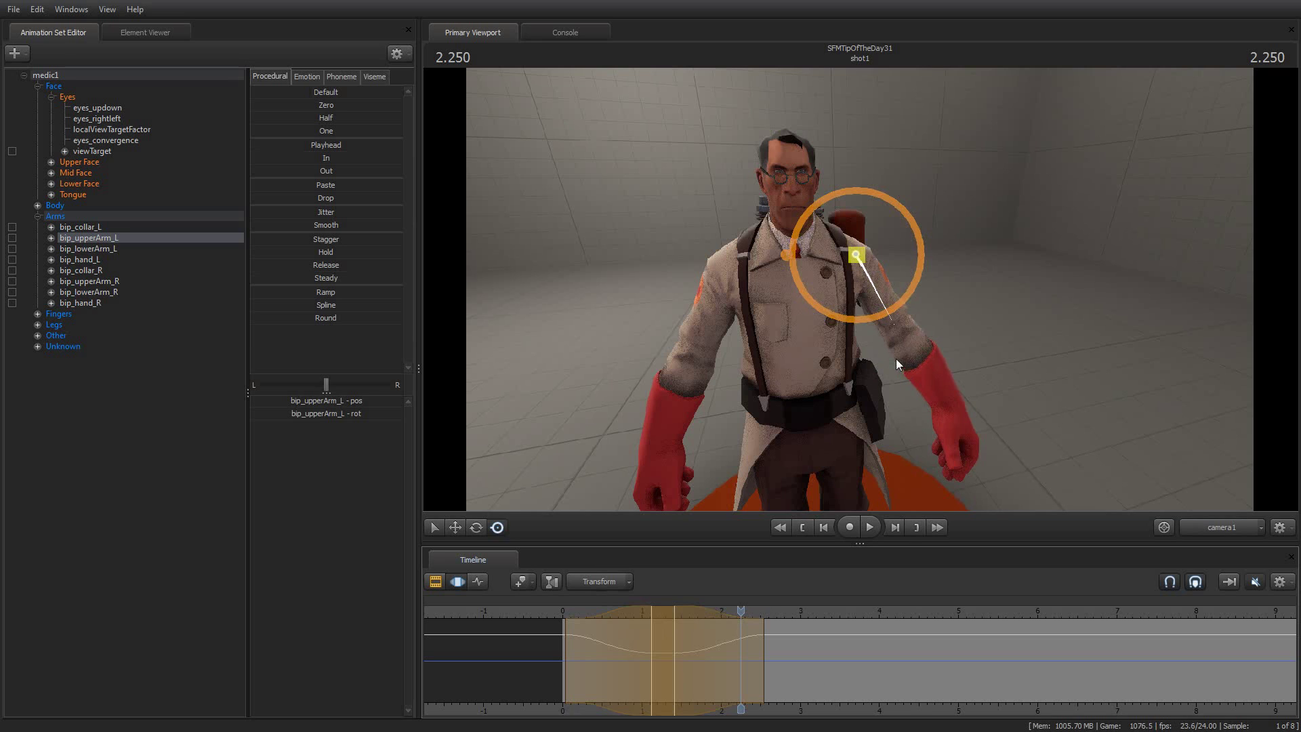
# - Select the medic's left lower arm (bip_lowerArm_L) and rotate it into a raised-fist pose with the playhead in the hold region
pyautogui.press('ctrl')
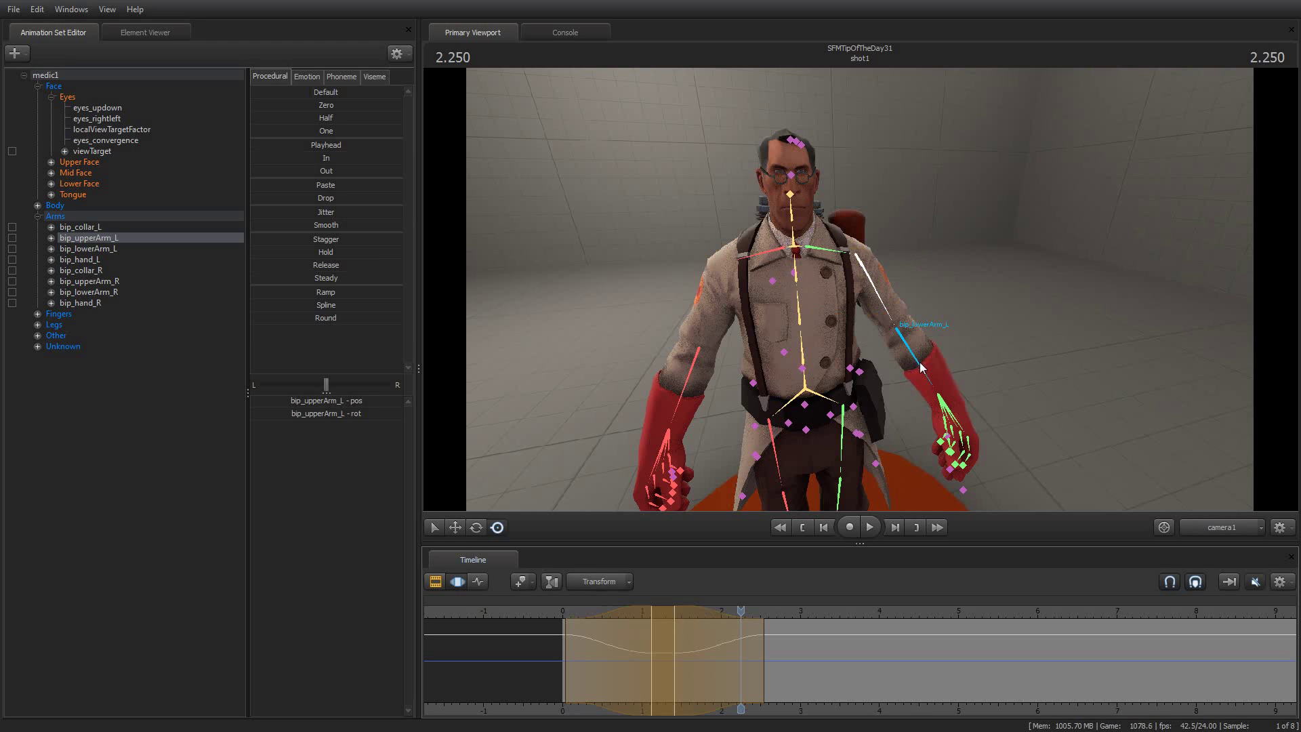
pyautogui.keyDown('ctrl'); pyautogui.click(920, 362); pyautogui.keyUp('ctrl')
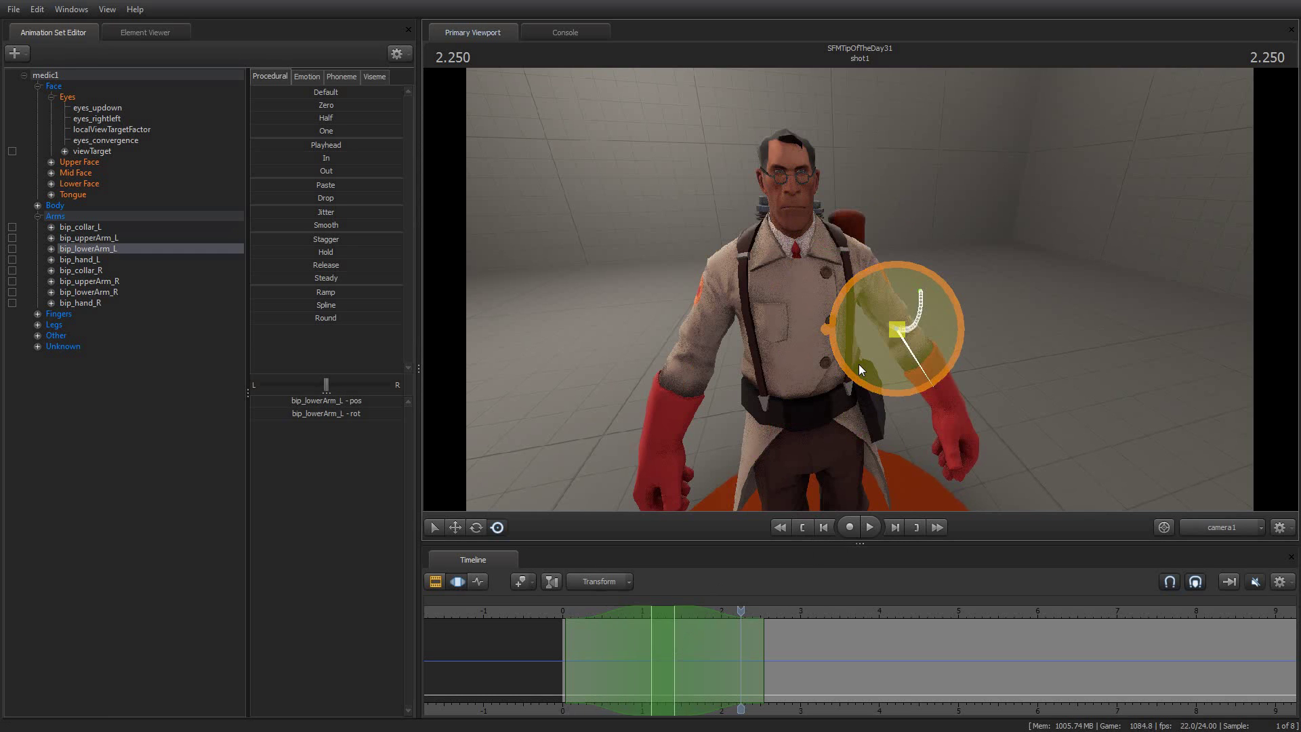
pyautogui.press('space')
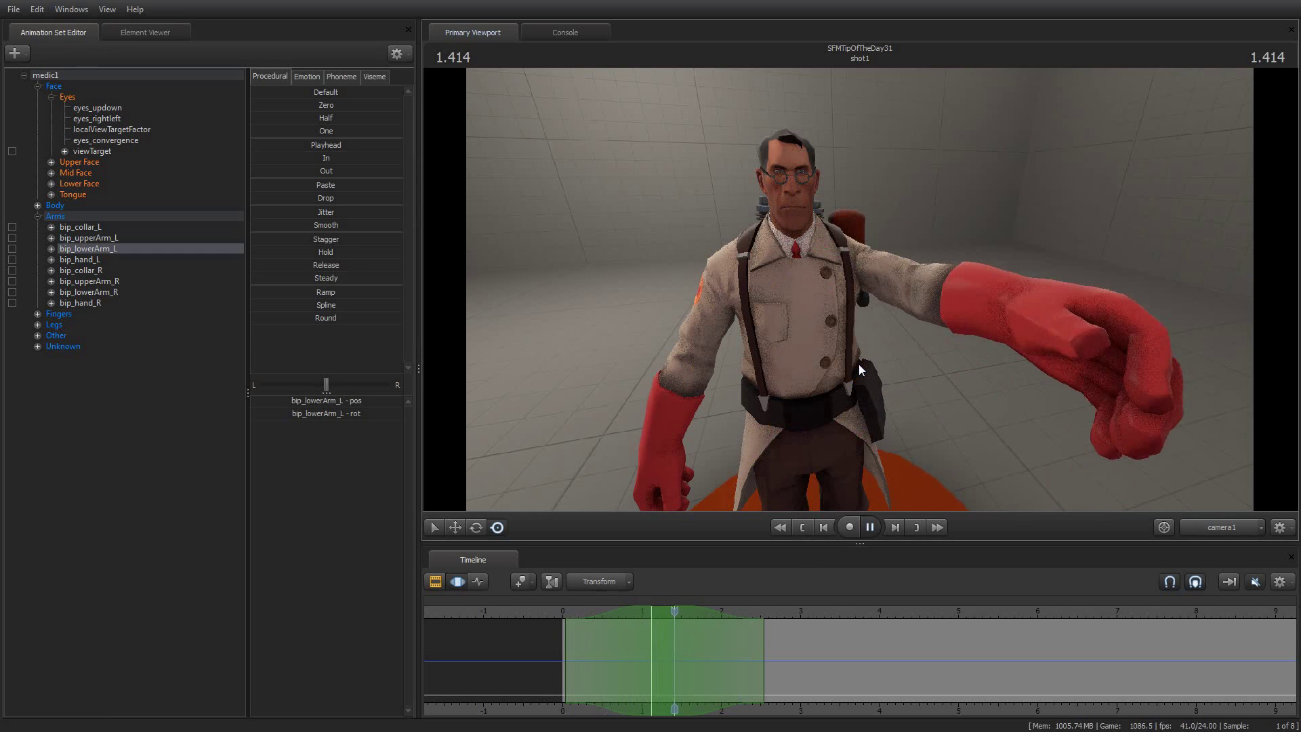
pyautogui.press('space')
pyautogui.moveTo(929, 358); pyautogui.dragTo(911, 324)
pyautogui.moveTo(678, 610); pyautogui.dragTo(654, 611)
# - Play the combined upper and lower arm movement repeatedly to examine how it eases into and out of the raised pose
pyautogui.press('space')
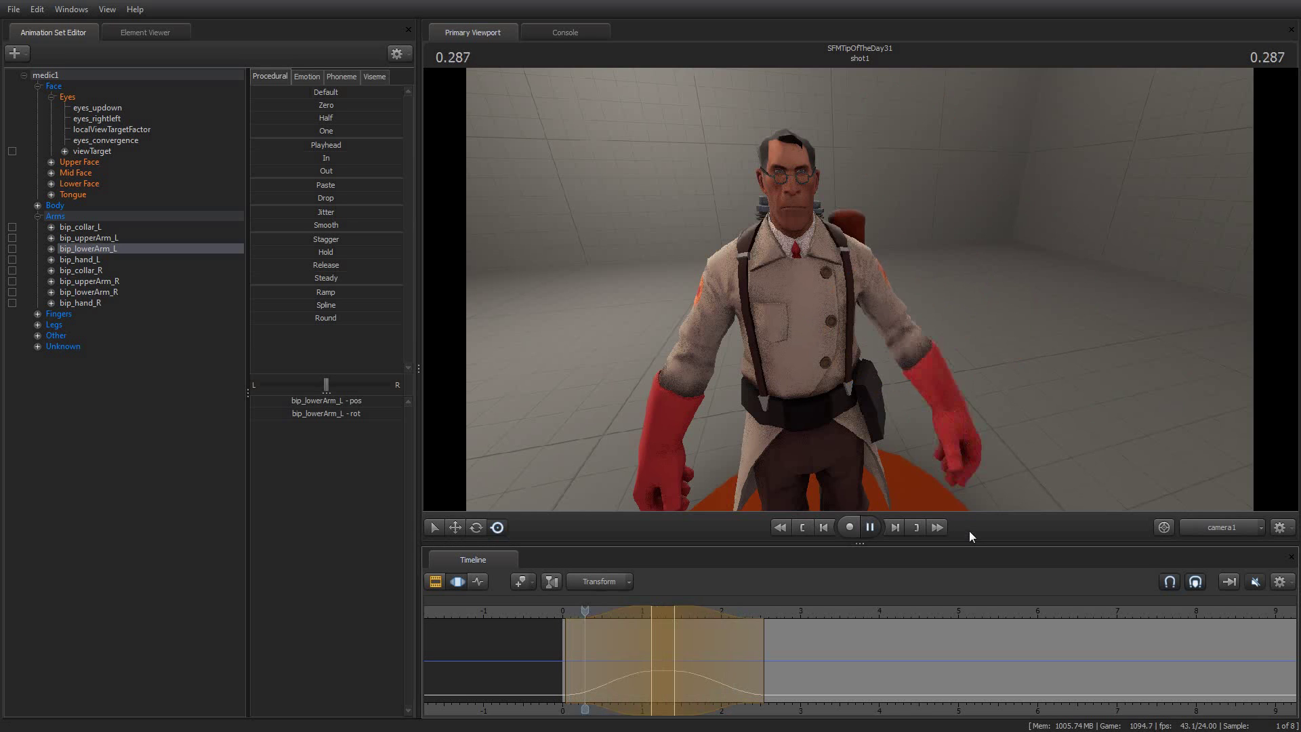
pyautogui.press('space')
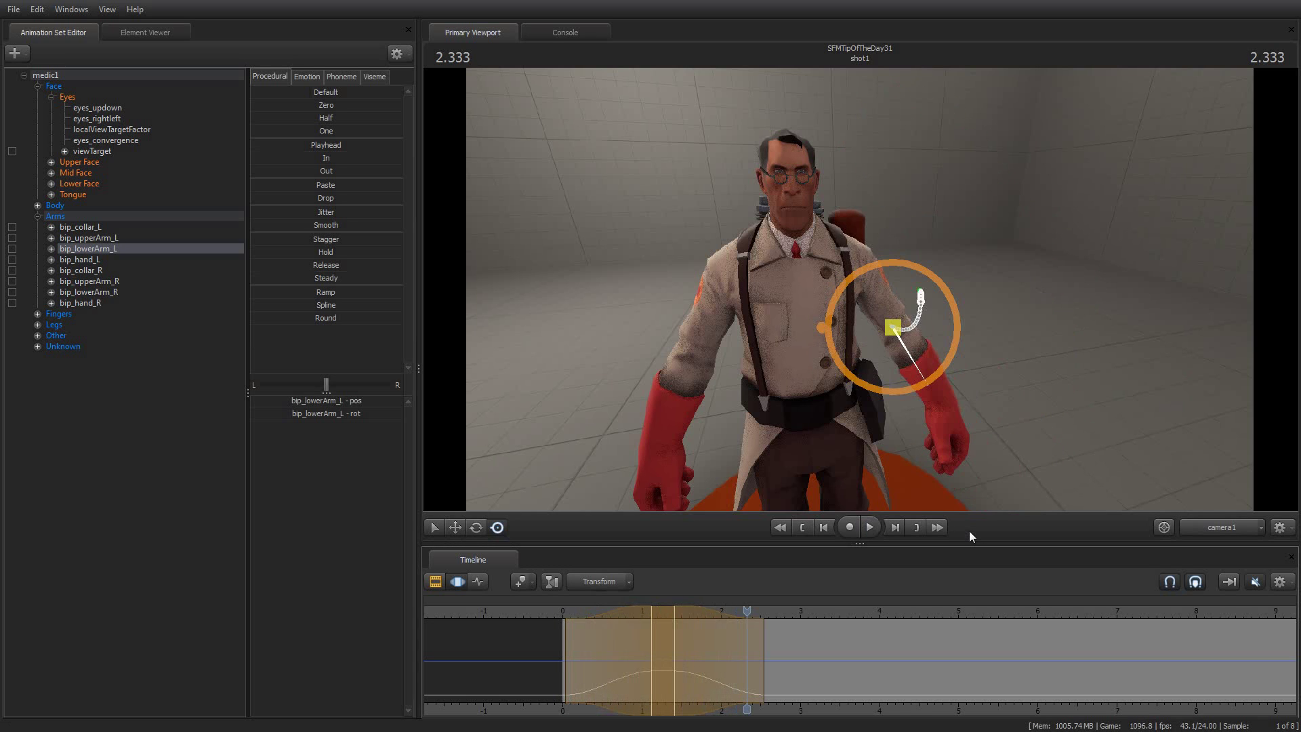
pyautogui.press('space')
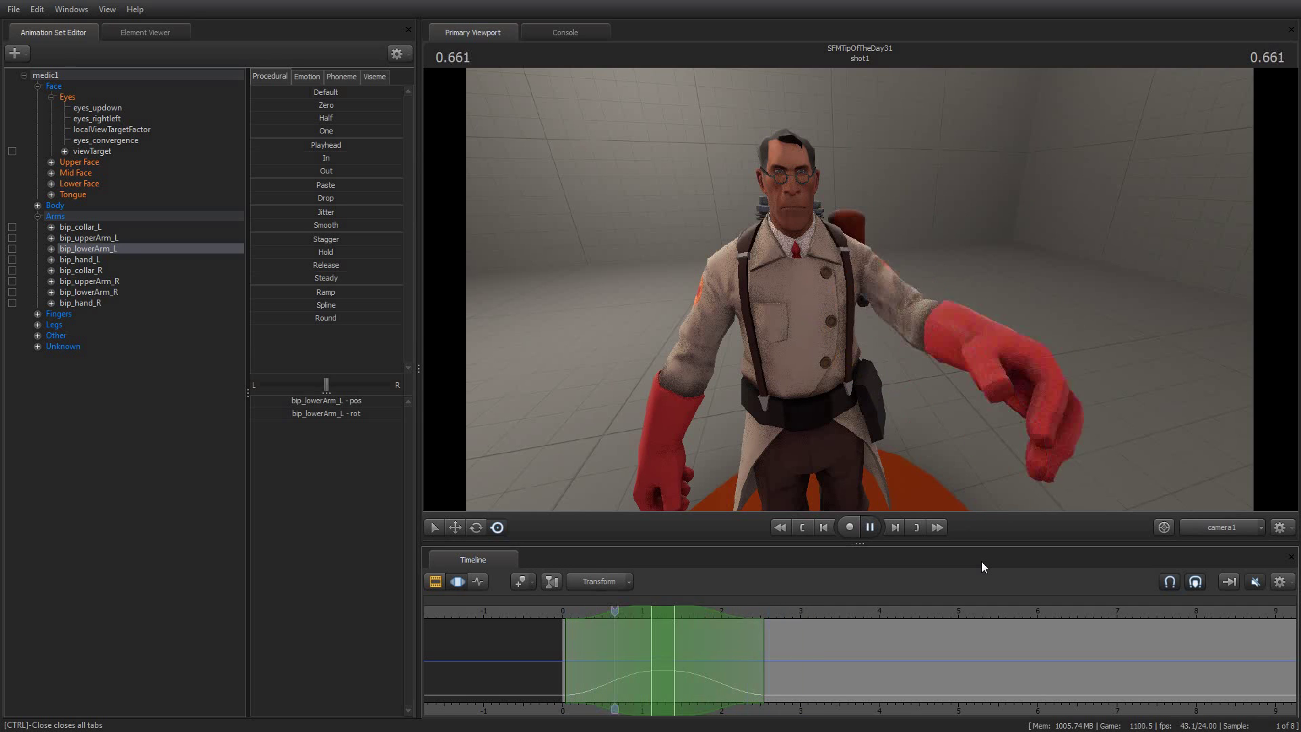
pyautogui.press('space')
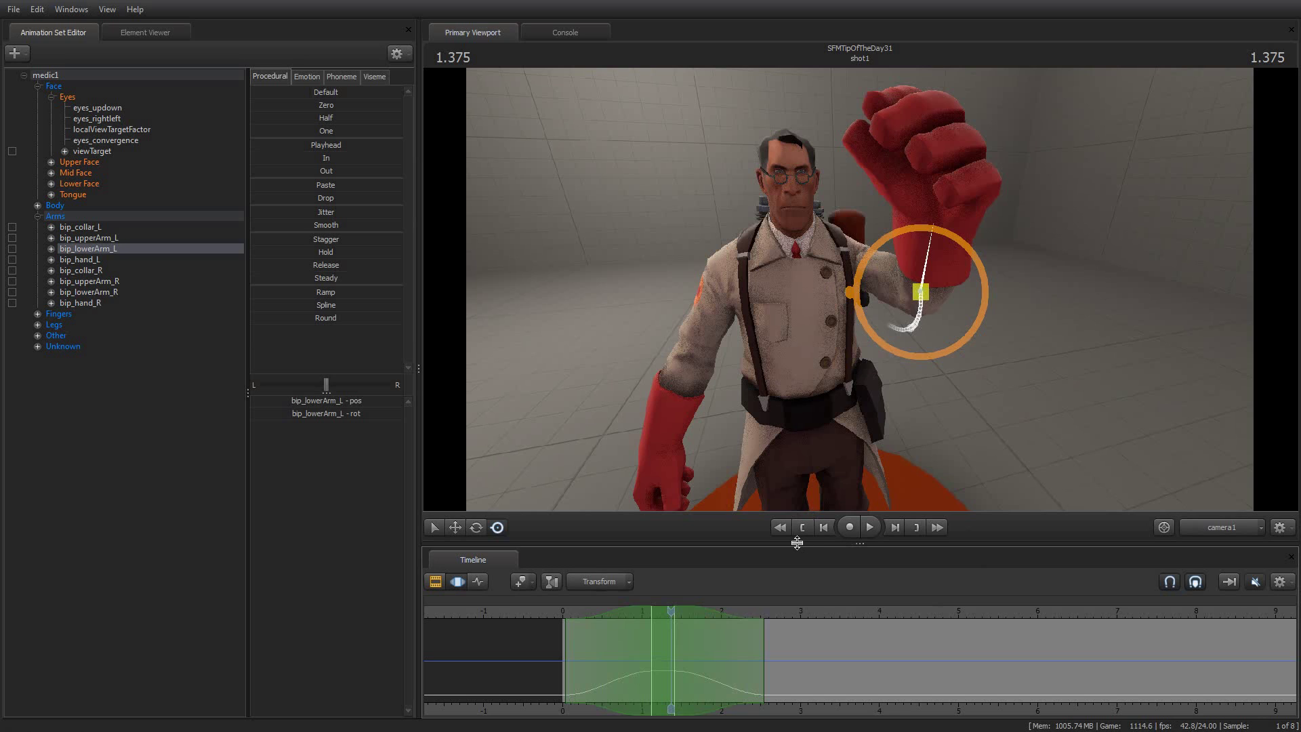
pyautogui.press('space')
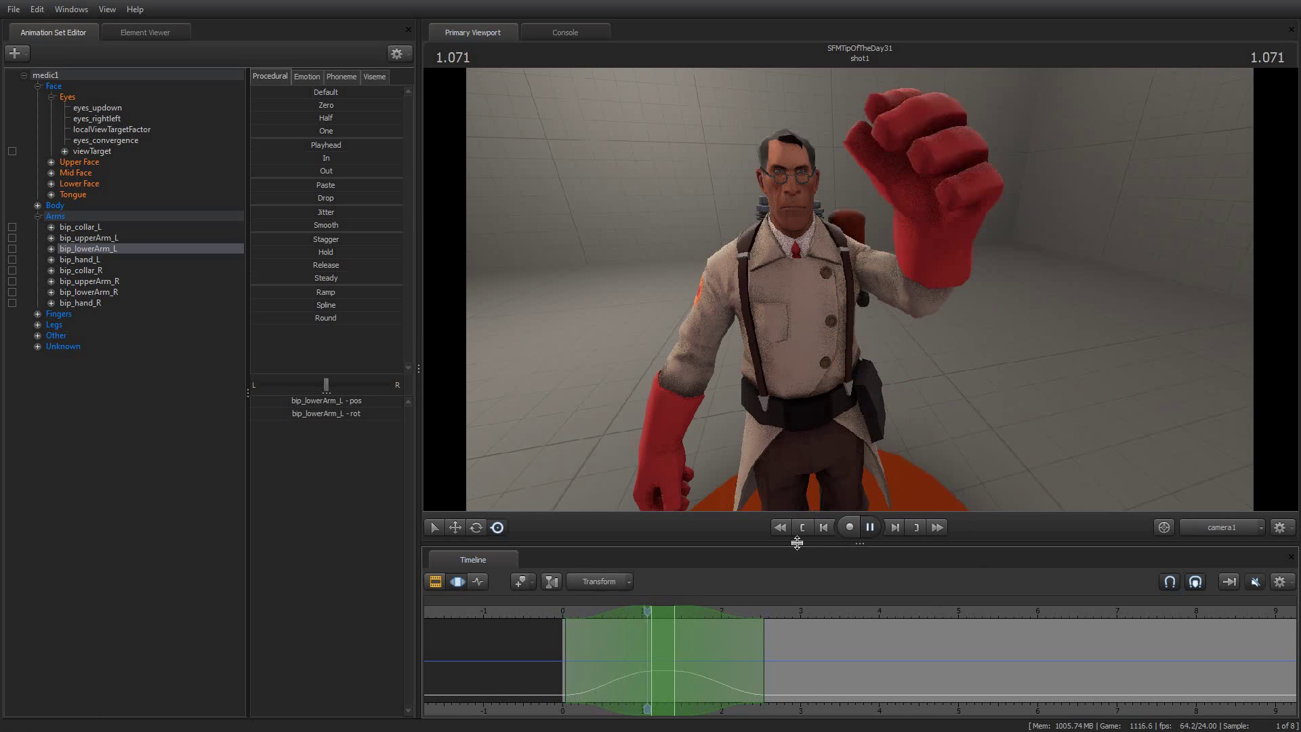
pyautogui.press('space')
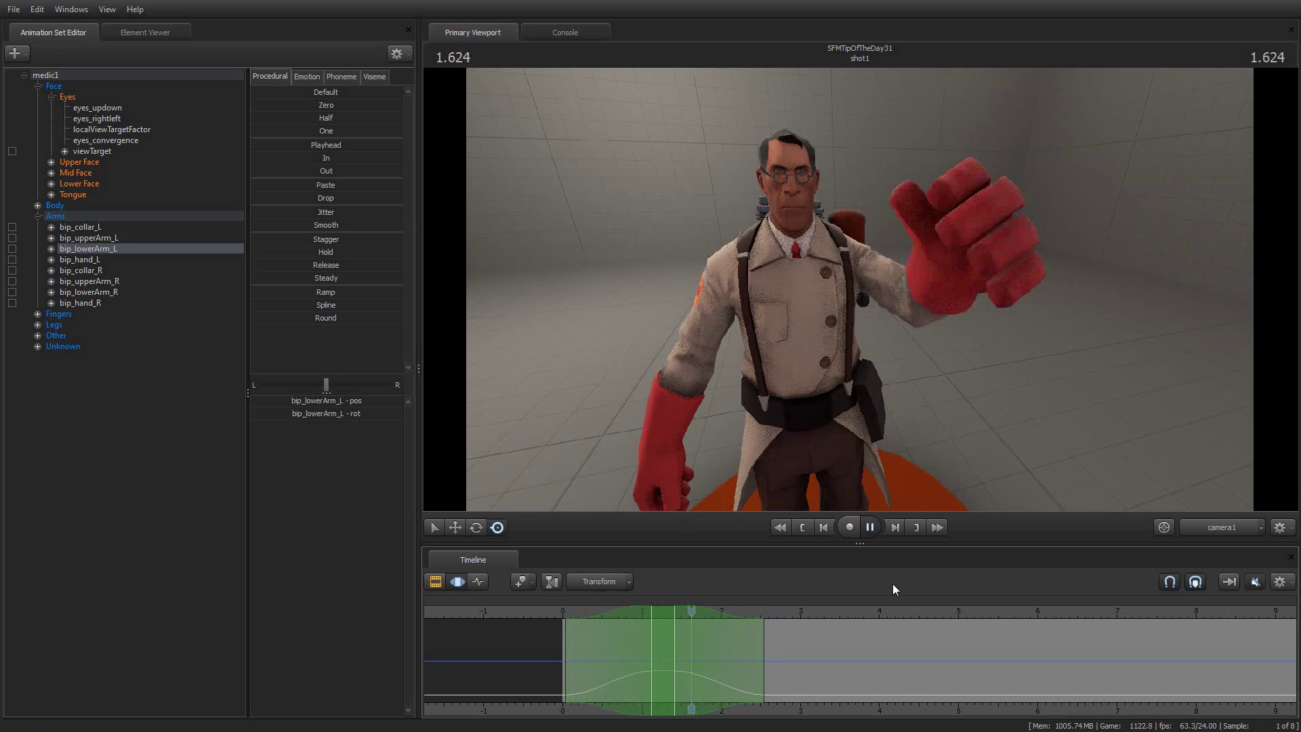
pyautogui.press('space')
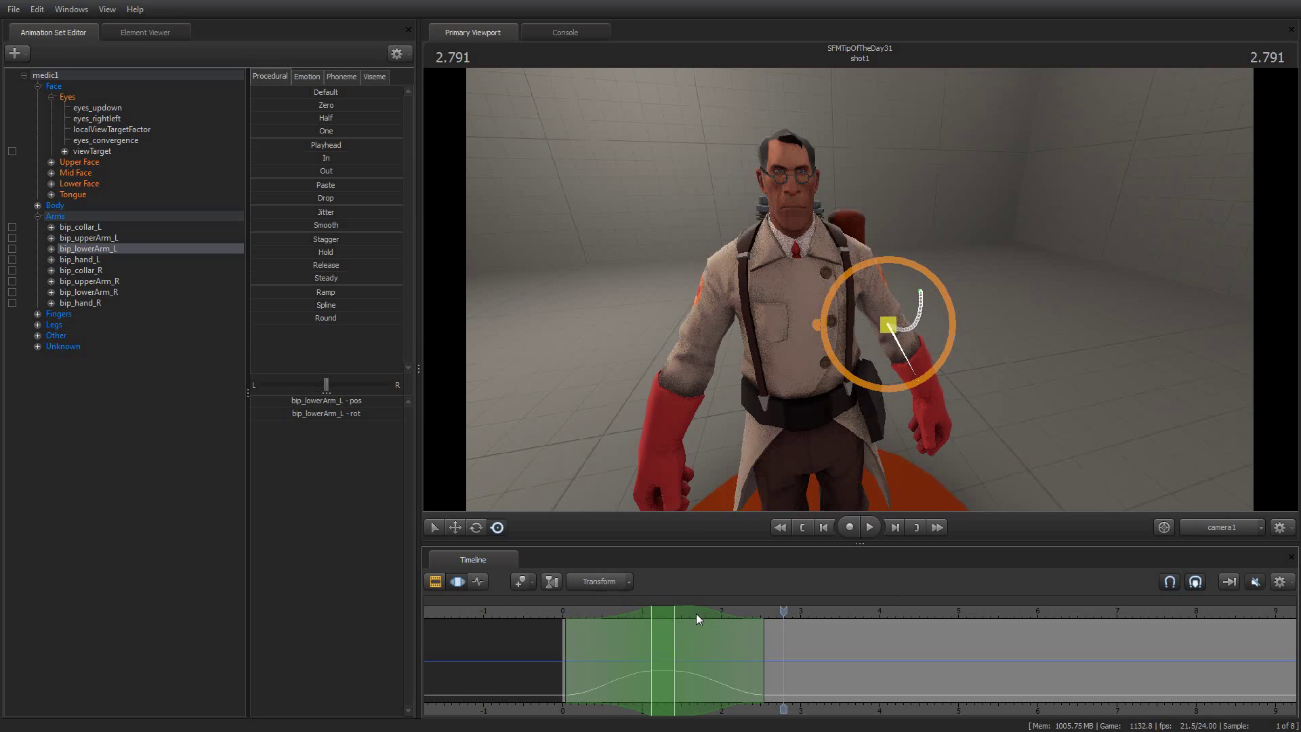
# - Set the time selection's falloff interpolation to Linear on both sides of the hold region
pyautogui.press('1')
pyautogui.press('1')
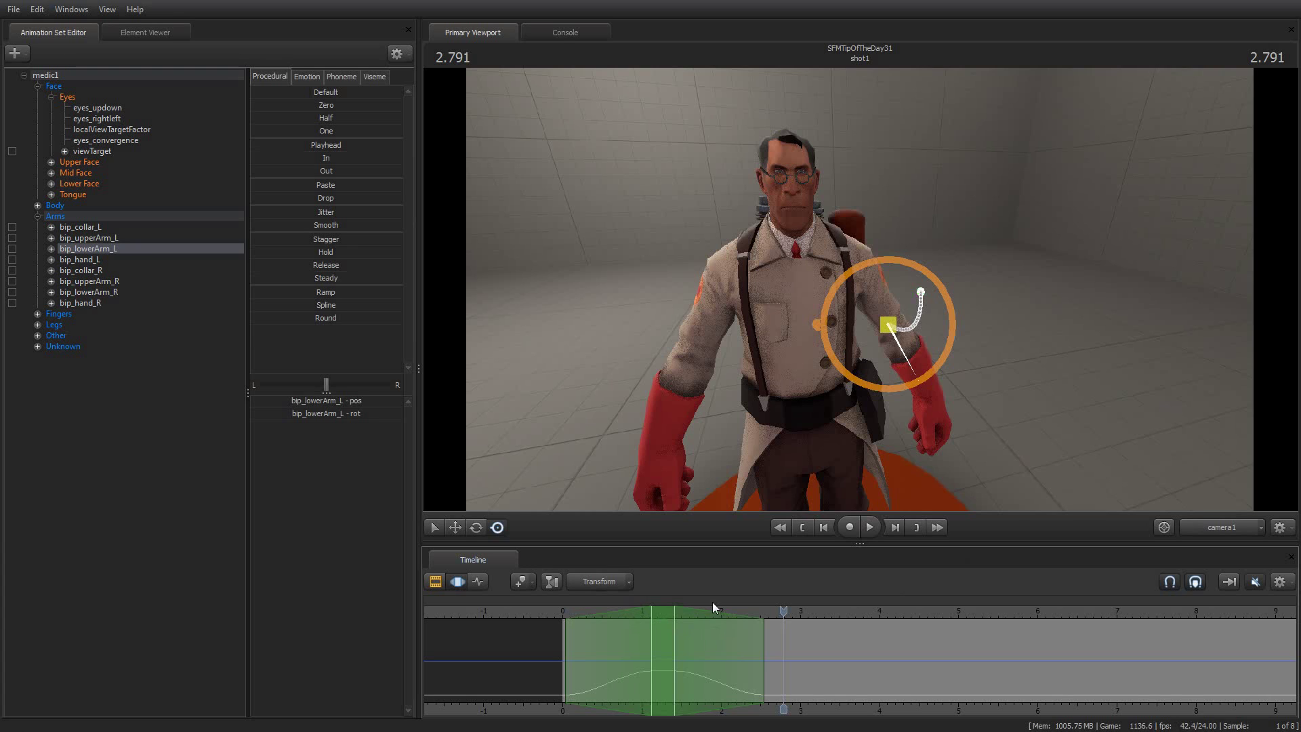